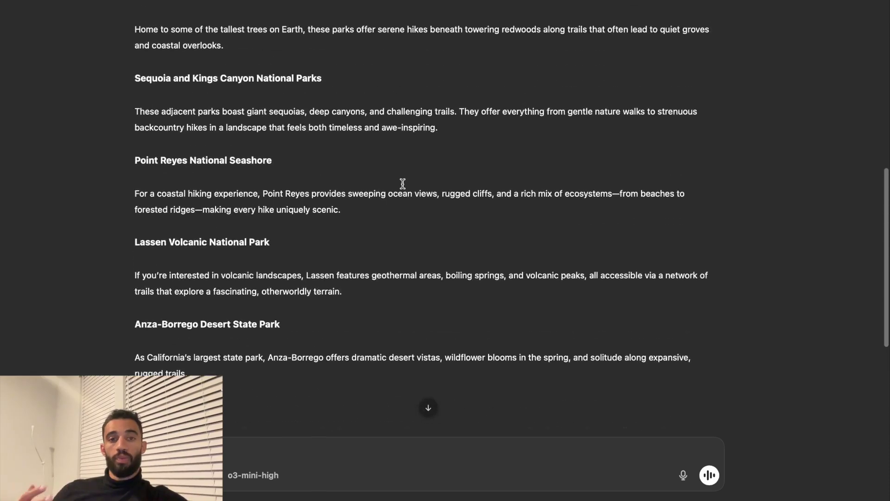
# - Copy the question "What events are happening in Joshua park?" from the chatbot conversation and send it to ChatGPT's o3-mini-high model
pyautogui.scroll(1, 403, 184)
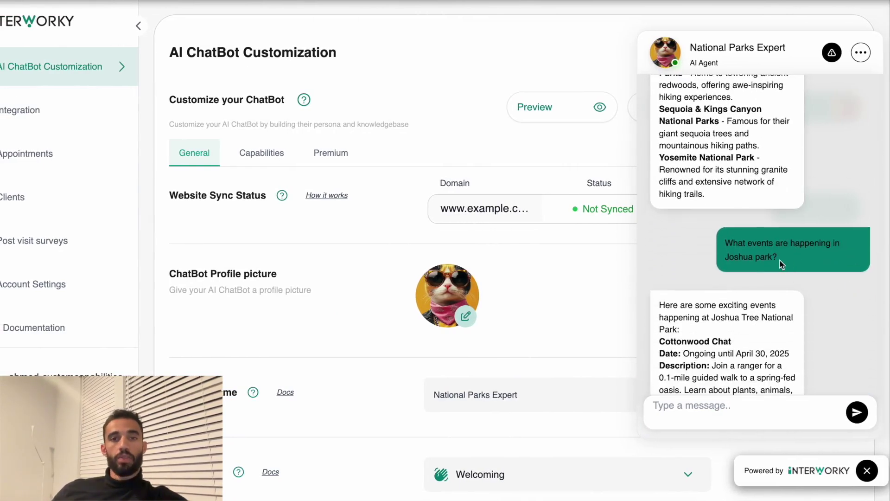
pyautogui.moveTo(787, 264); pyautogui.dragTo(716, 246)
pyautogui.press('super+c')
pyautogui.hotkey('ctrl', 'Right')
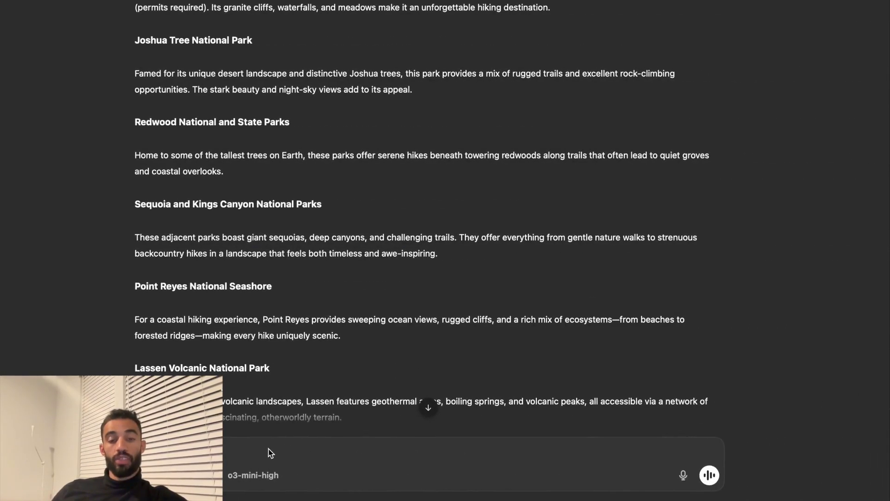
pyautogui.click(269, 446)
pyautogui.press('super+v')
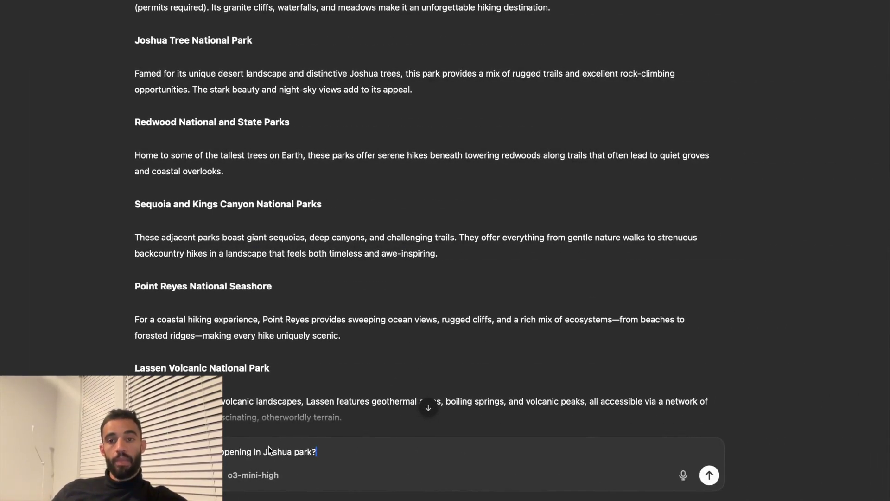
pyautogui.press('Return')
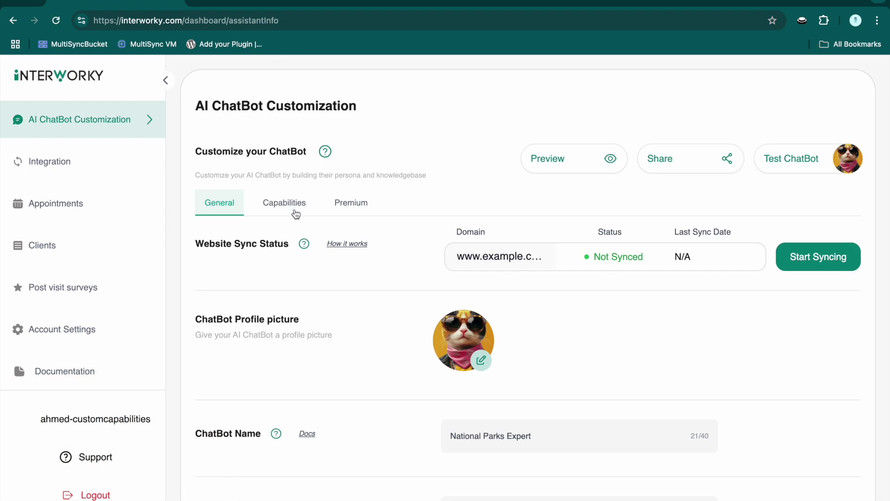
# - Read the help text on custom capabilities in Interworky and start adding a new custom capability to the National Parks Expert chatbot
pyautogui.scroll(-2, 279, 277)
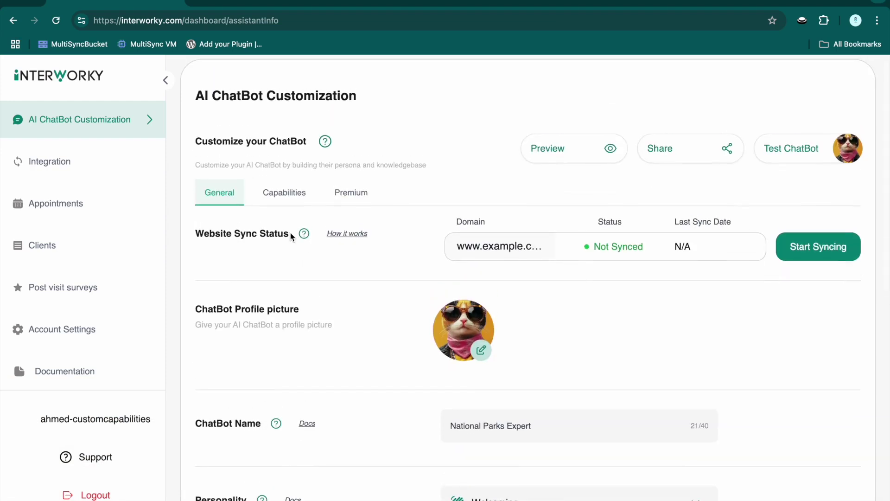
pyautogui.click(286, 200)
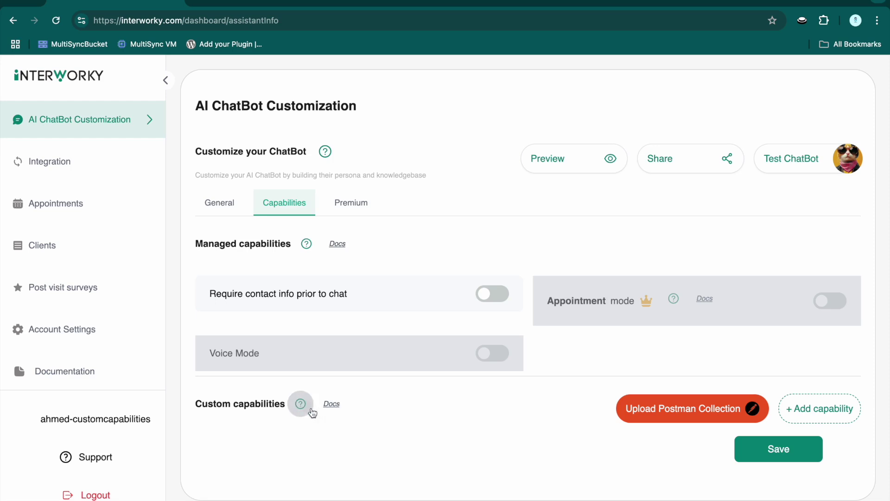
pyautogui.moveTo(307, 410)
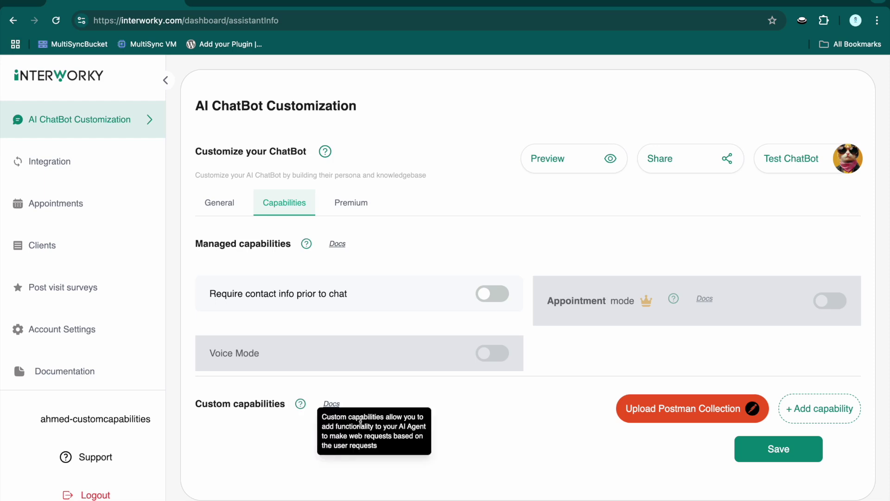
pyautogui.click(801, 410)
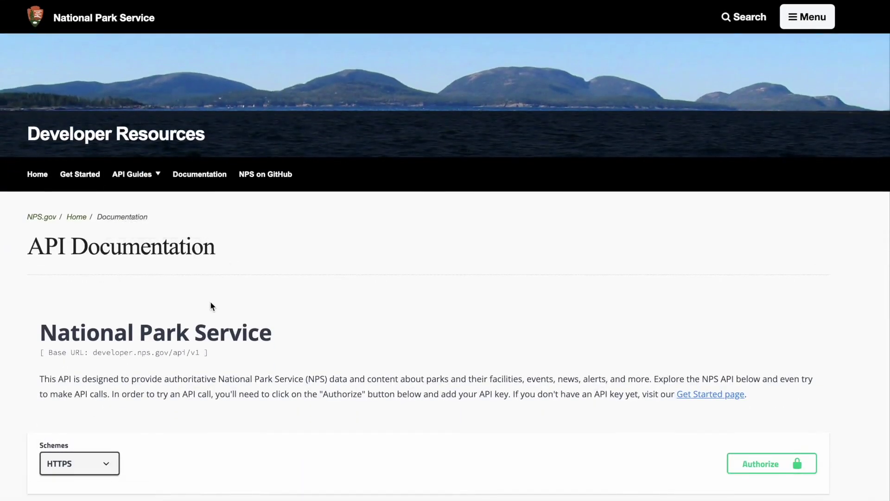
# - Look through the endpoint list in the National Park Service API documentation, collapsing the activities and activities/parks sections
pyautogui.scroll(-1, 210, 306)
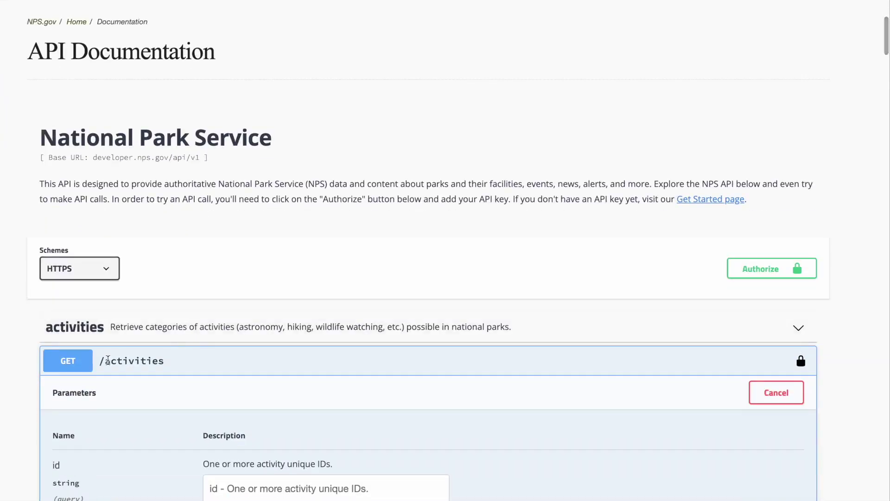
pyautogui.click(800, 325)
pyautogui.scroll(-6, 431, 373)
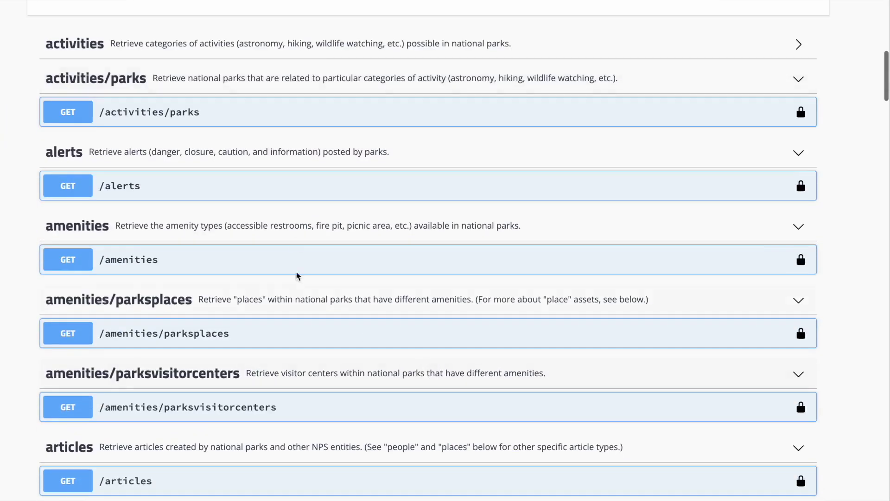
pyautogui.scroll(-16, 298, 276)
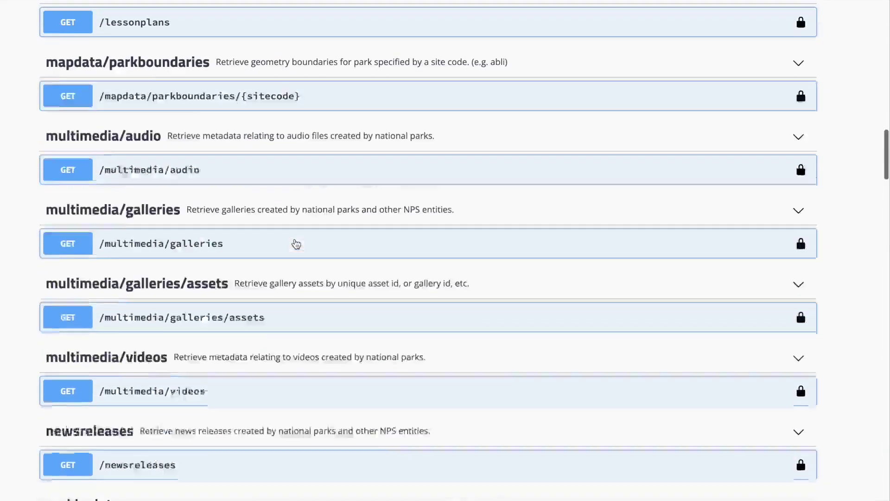
pyautogui.scroll(10, 296, 245)
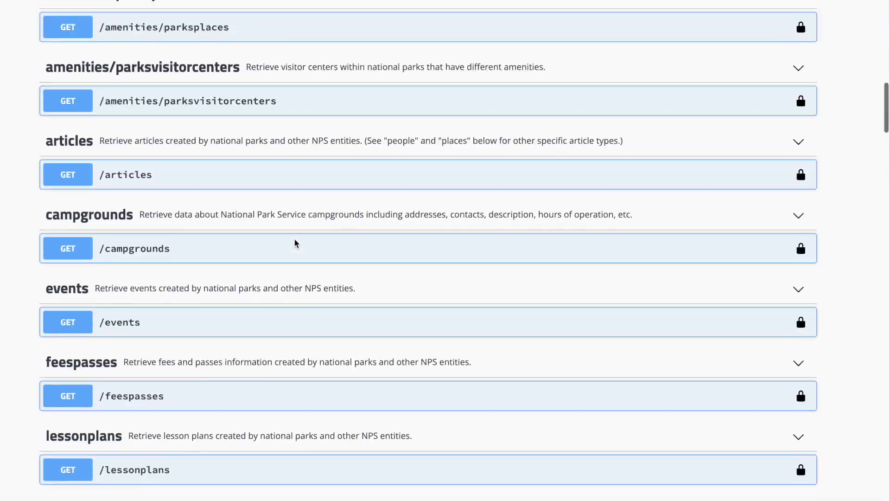
pyautogui.scroll(11, 295, 242)
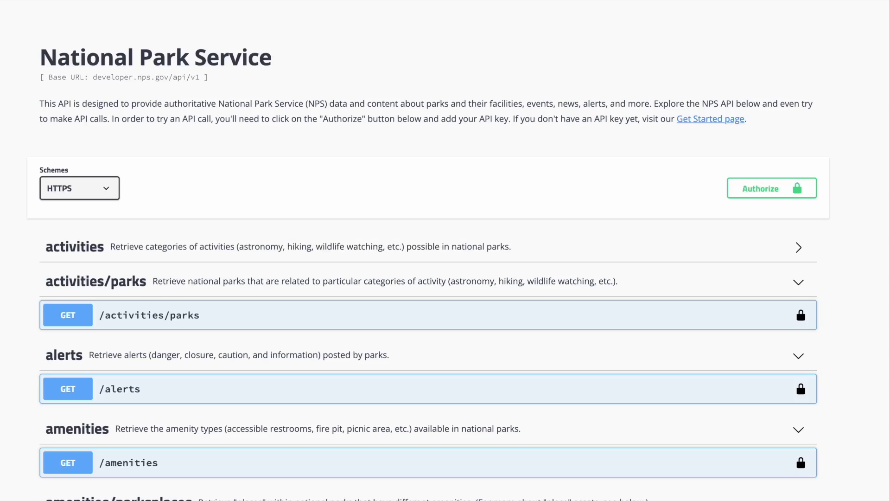
pyautogui.scroll(-2, 235, 227)
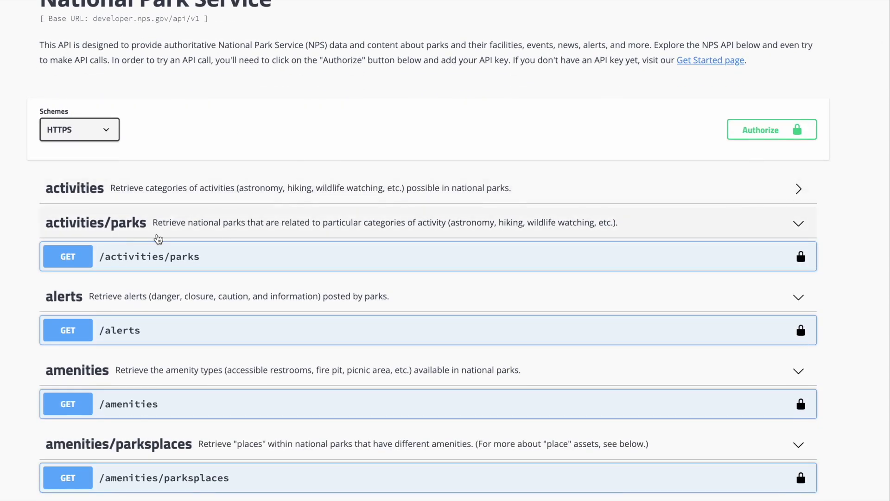
pyautogui.scroll(-1, 159, 237)
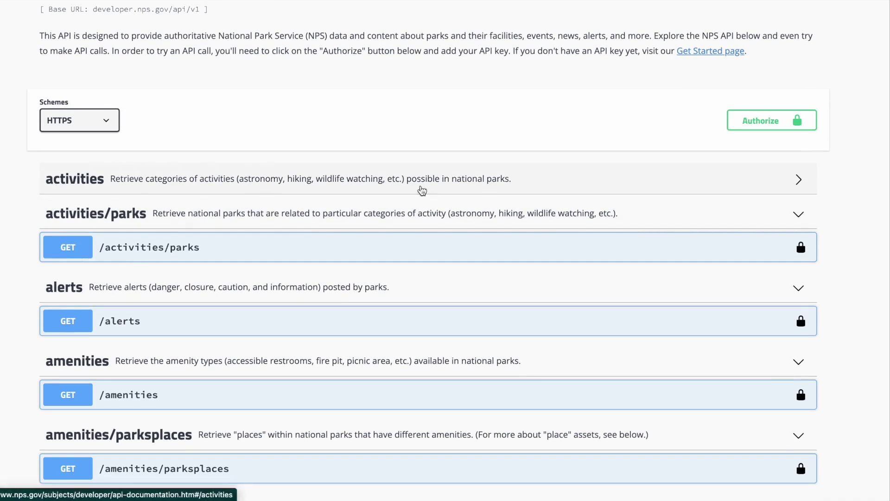
pyautogui.click(798, 225)
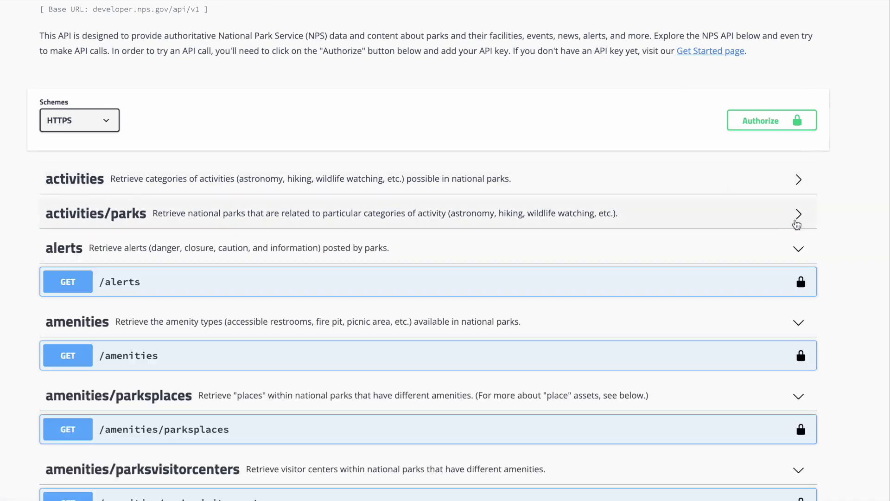
pyautogui.scroll(-4, 489, 264)
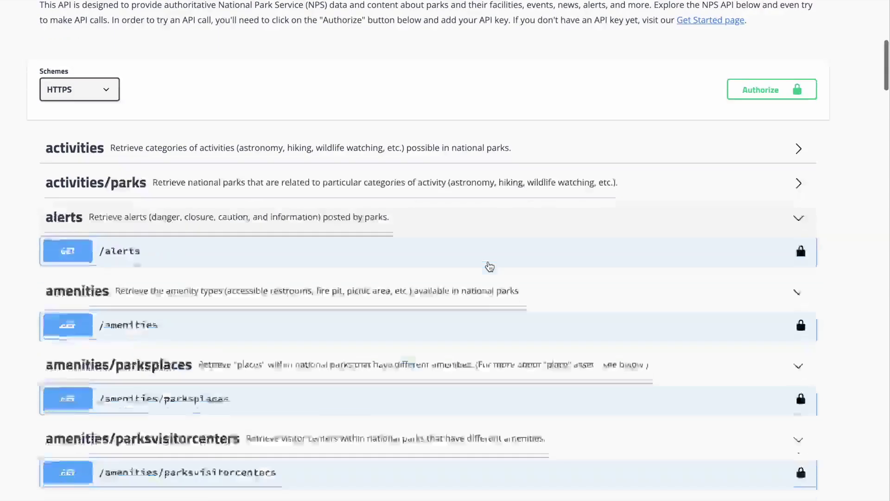
pyautogui.scroll(-4, 490, 266)
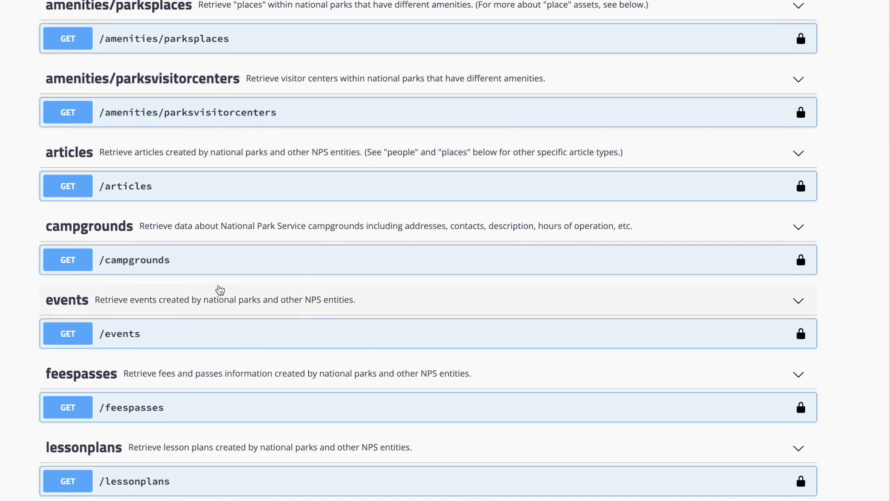
pyautogui.scroll(9, 235, 225)
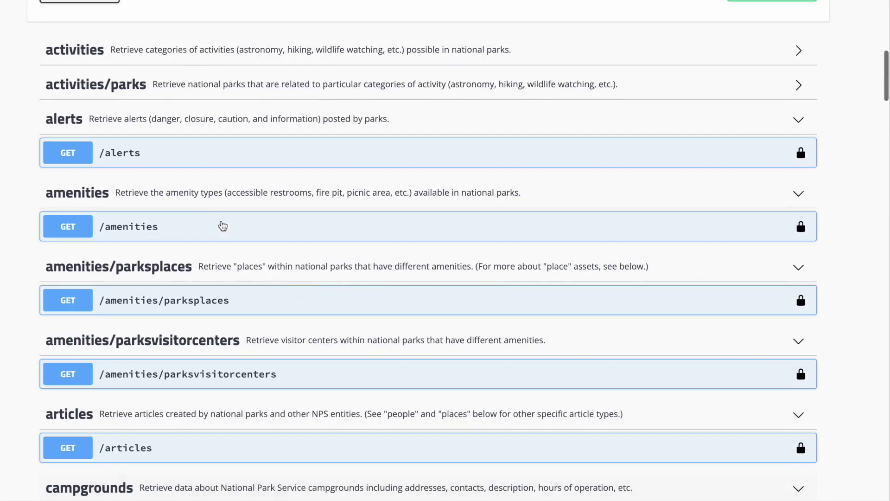
pyautogui.scroll(5, 157, 177)
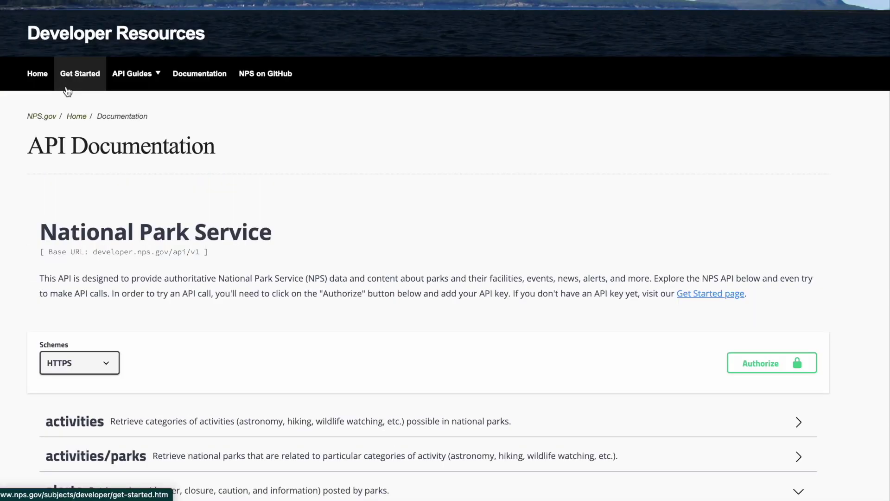
# - Open the Get Started page of the NPS API and examine the API key sign-up form
pyautogui.click(63, 90)
pyautogui.scroll(-5, 121, 241)
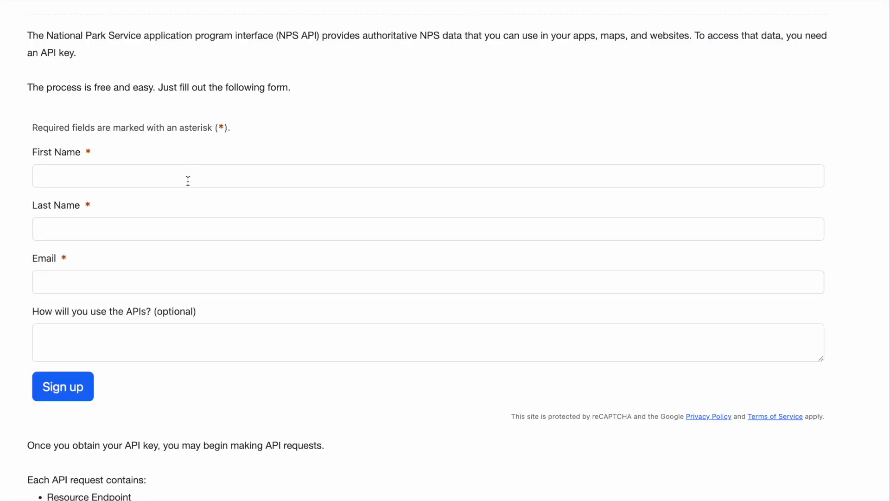
pyautogui.scroll(6, 187, 182)
# - Return to the NPS API documentation and examine the GET /activities endpoint's parameters and example response
pyautogui.moveTo(111, 180)
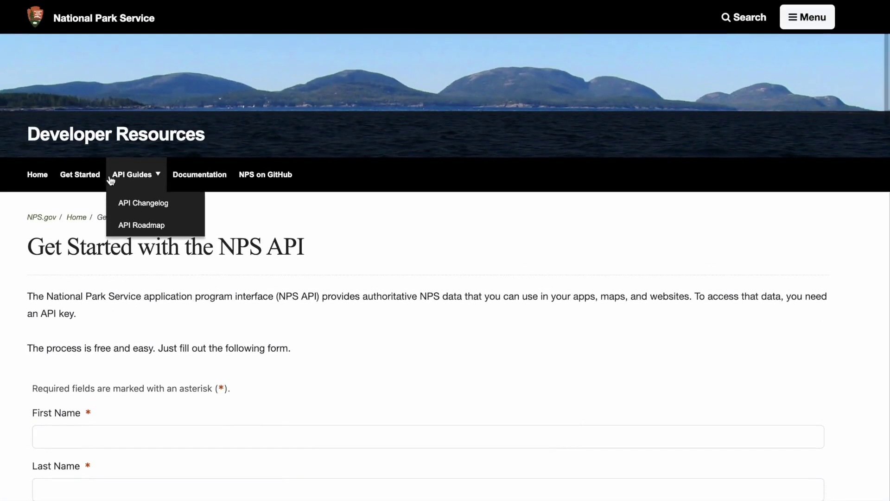
pyautogui.click(184, 180)
pyautogui.scroll(-9, 263, 294)
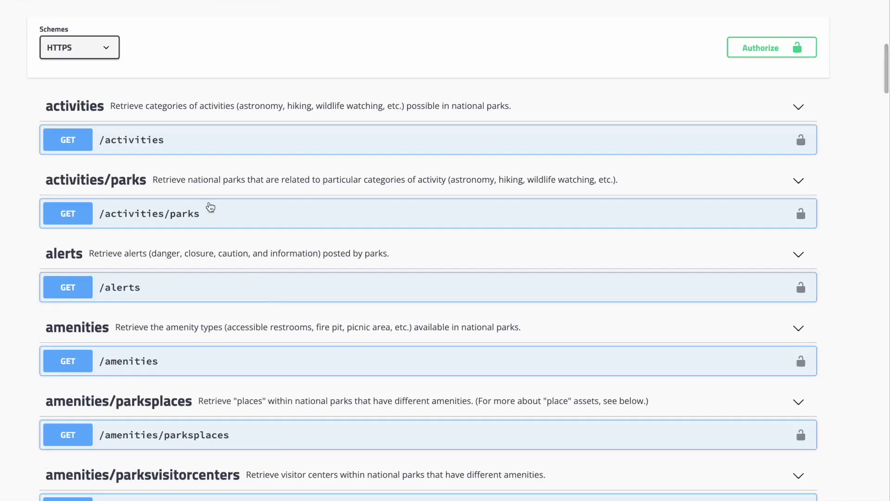
pyautogui.click(181, 140)
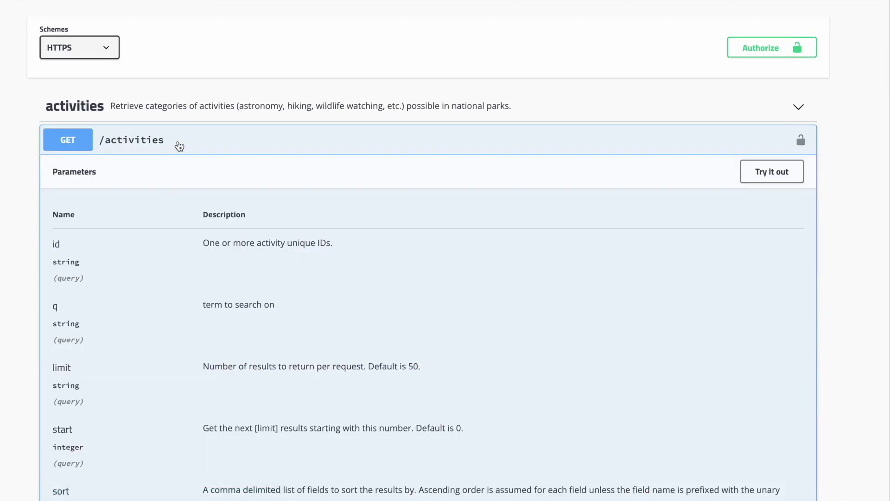
pyautogui.scroll(-9, 193, 207)
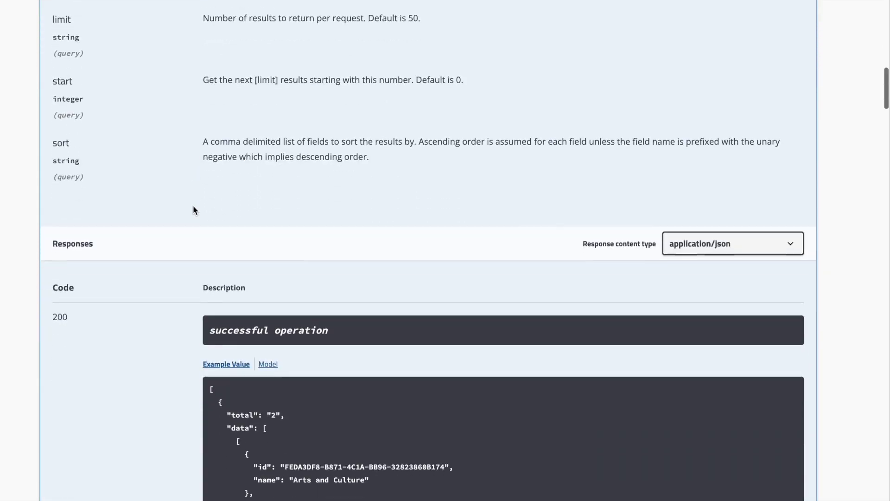
pyautogui.scroll(-5, 193, 224)
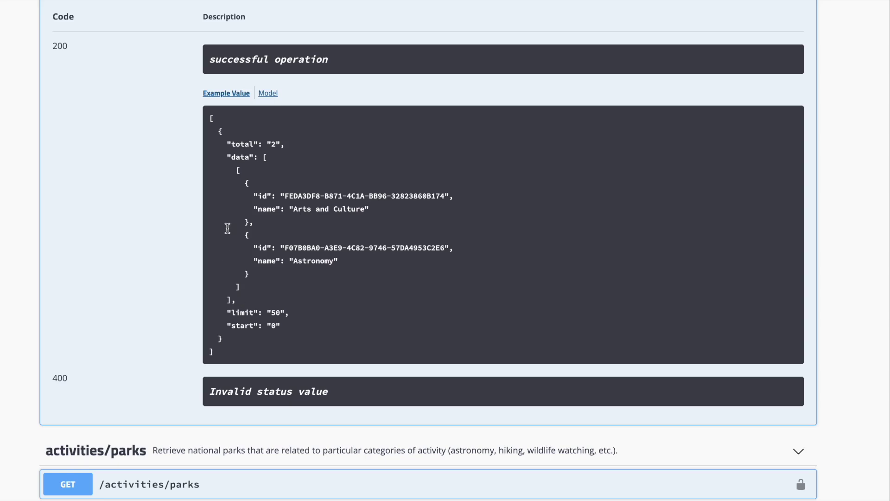
pyautogui.scroll(8, 227, 228)
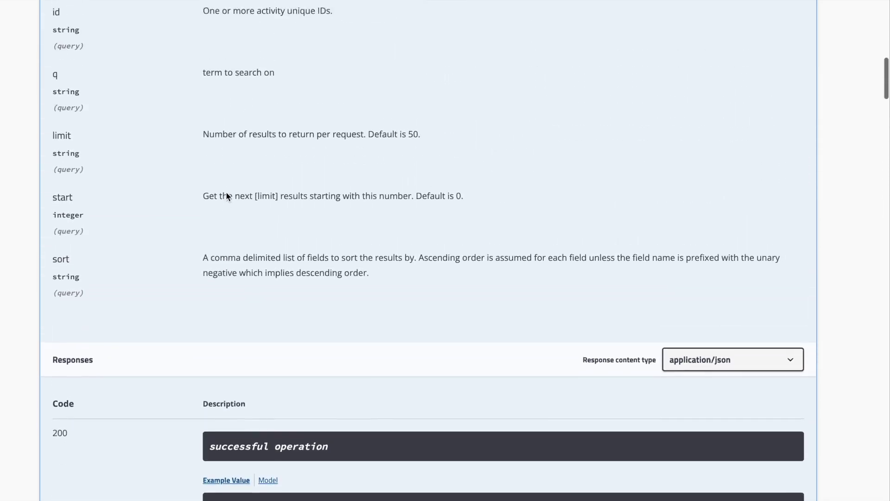
pyautogui.scroll(3, 227, 196)
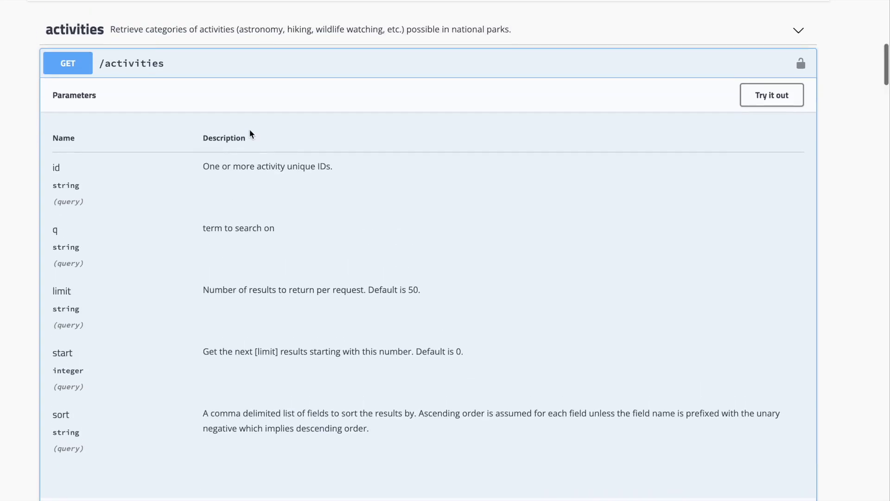
pyautogui.scroll(2, 250, 133)
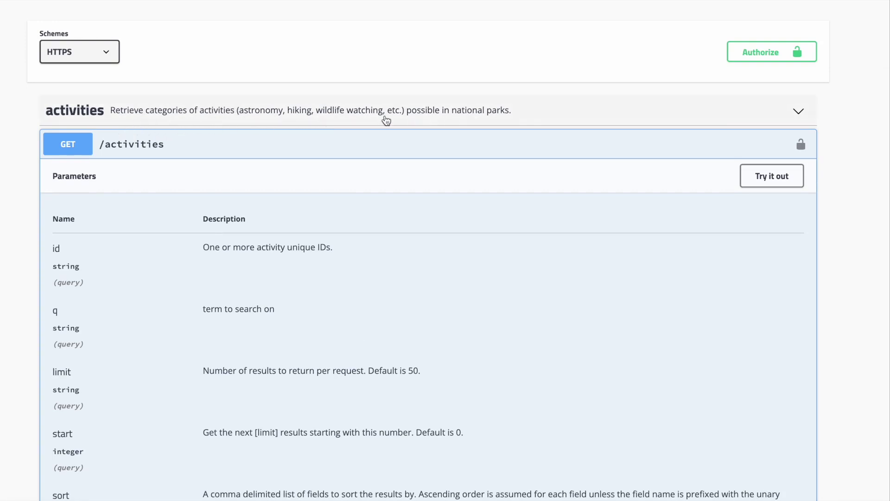
pyautogui.scroll(-15, 359, 224)
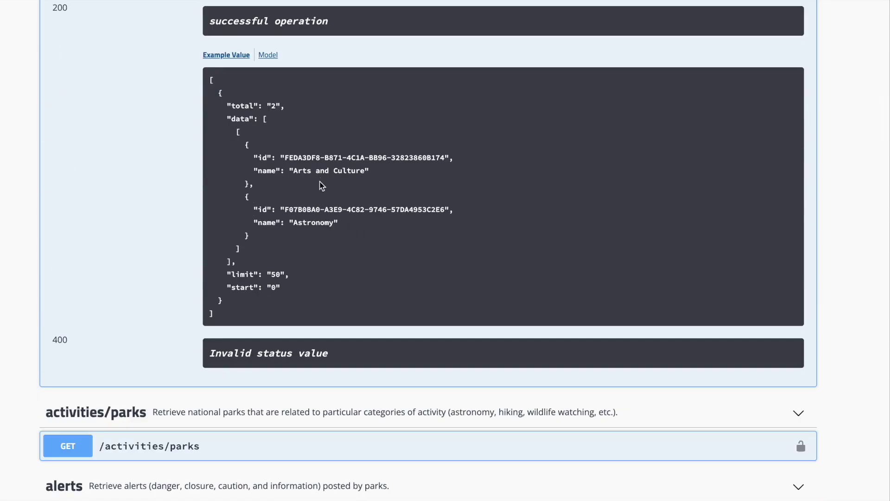
pyautogui.scroll(-5, 320, 185)
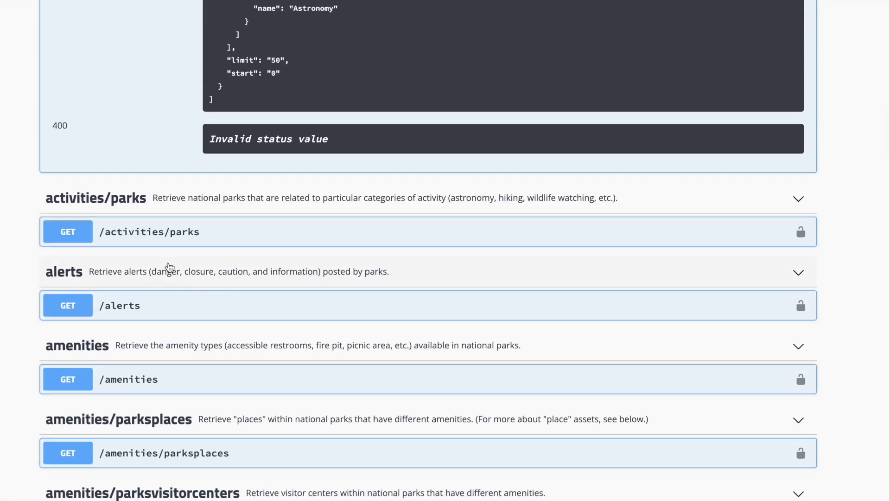
pyautogui.scroll(20, 172, 267)
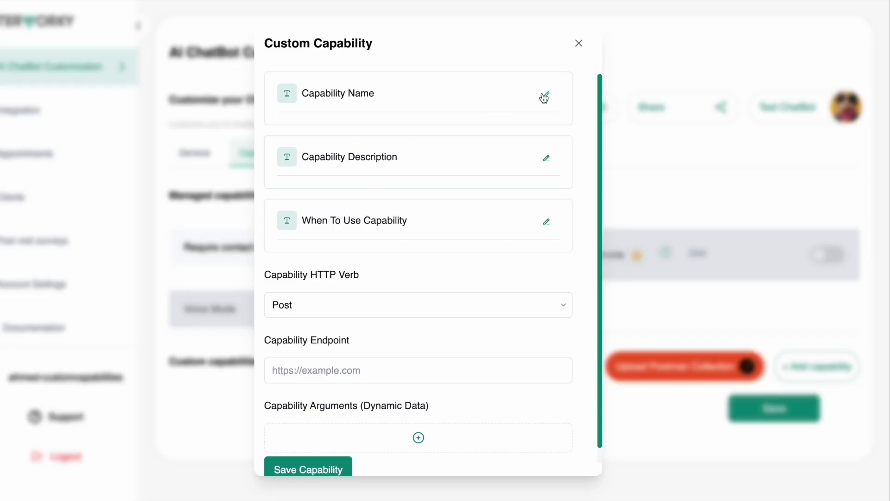
# - Set the custom capability's name to GetActivities in Interworky and save the change
pyautogui.click(544, 97)
pyautogui.click(592, 139)
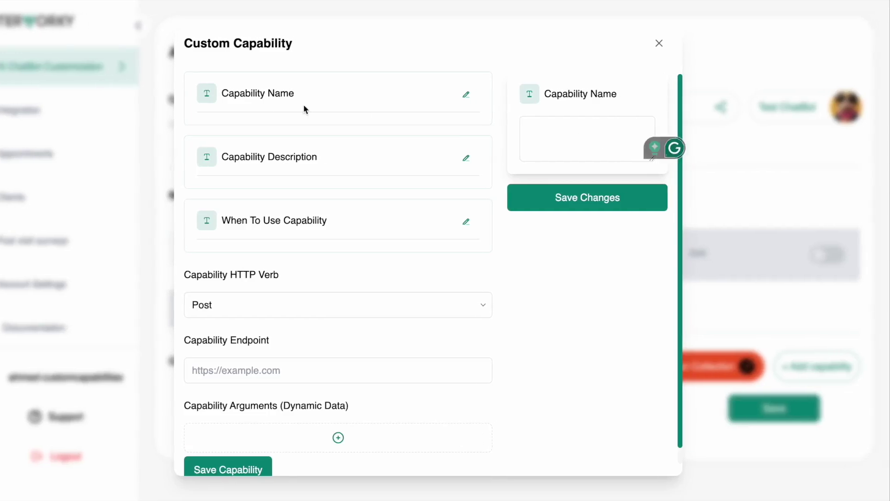
pyautogui.write('GetActivities')
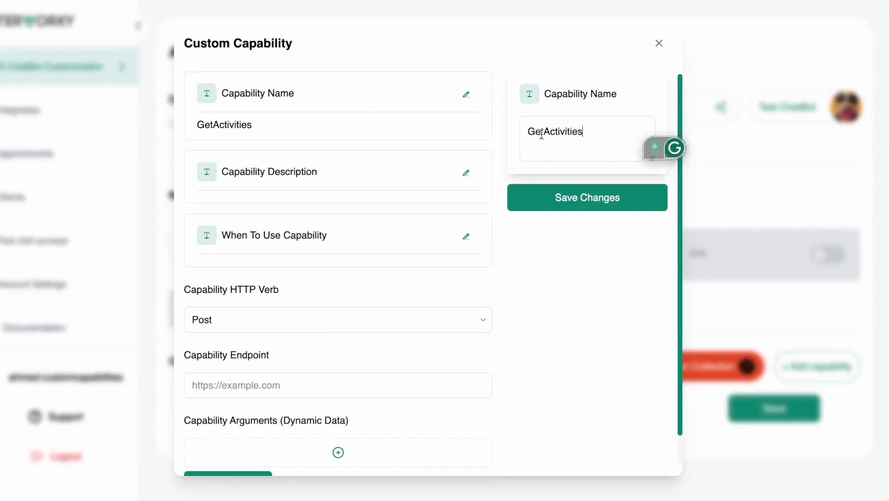
pyautogui.click(572, 198)
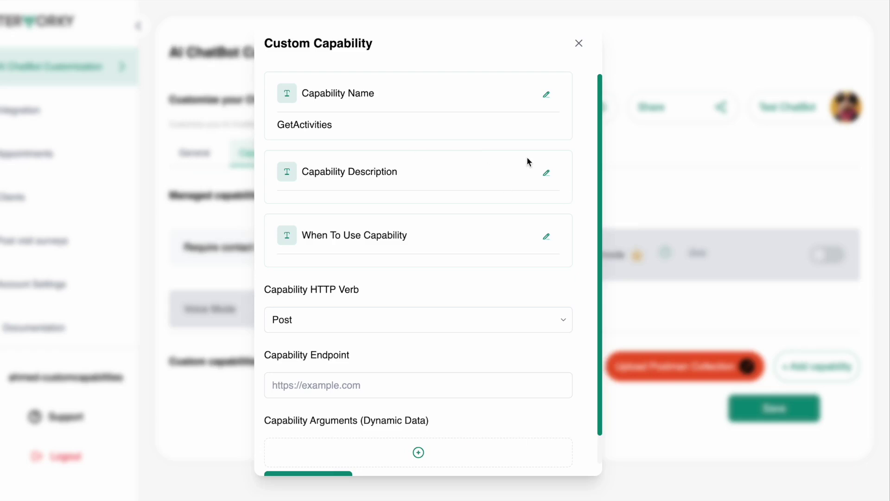
# - Copy the activities section's description from the NPS API documentation into the capability description in Interworky
pyautogui.click(546, 175)
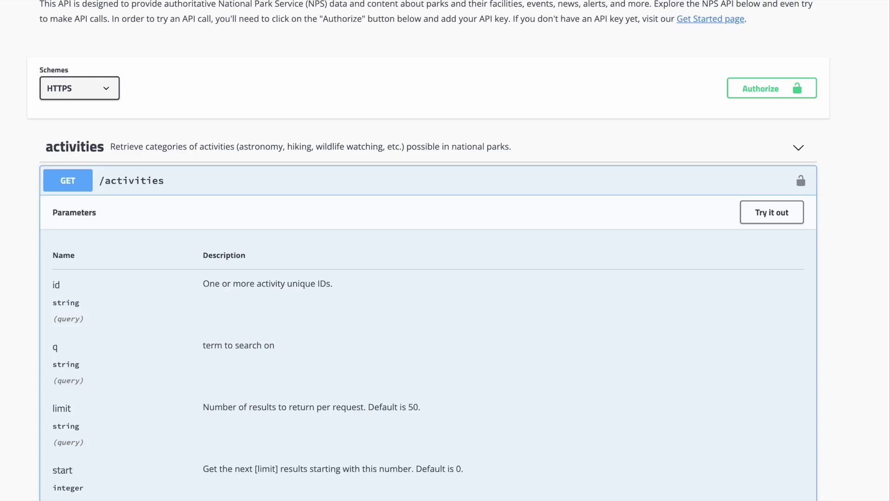
pyautogui.scroll(-1, 296, 161)
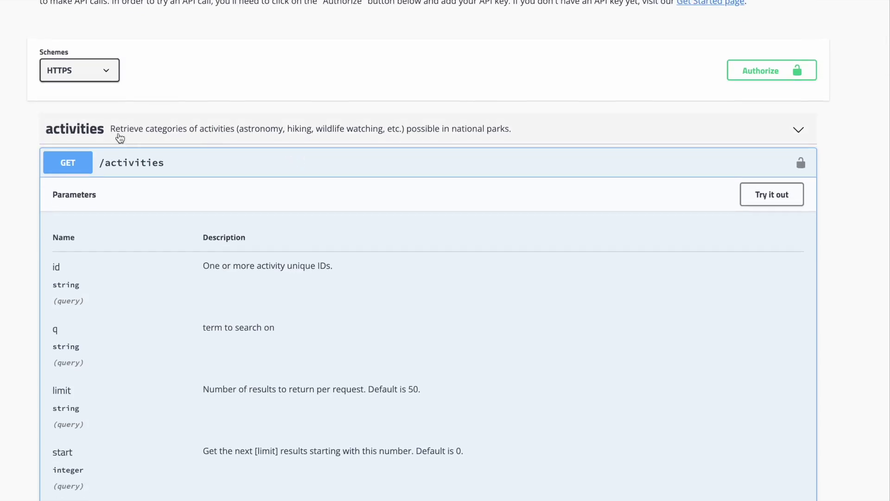
pyautogui.moveTo(109, 133); pyautogui.dragTo(518, 133)
pyautogui.press('super+c')
pyautogui.press('super+Tab')
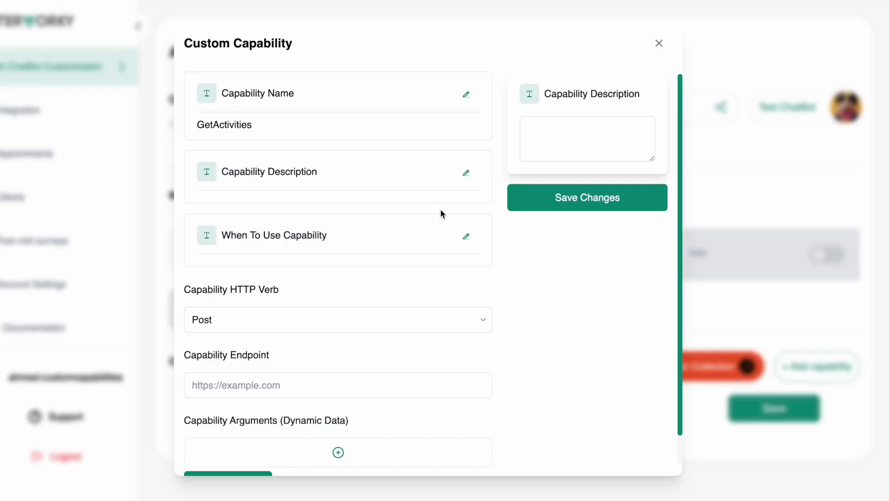
pyautogui.click(551, 141)
pyautogui.press('super+v')
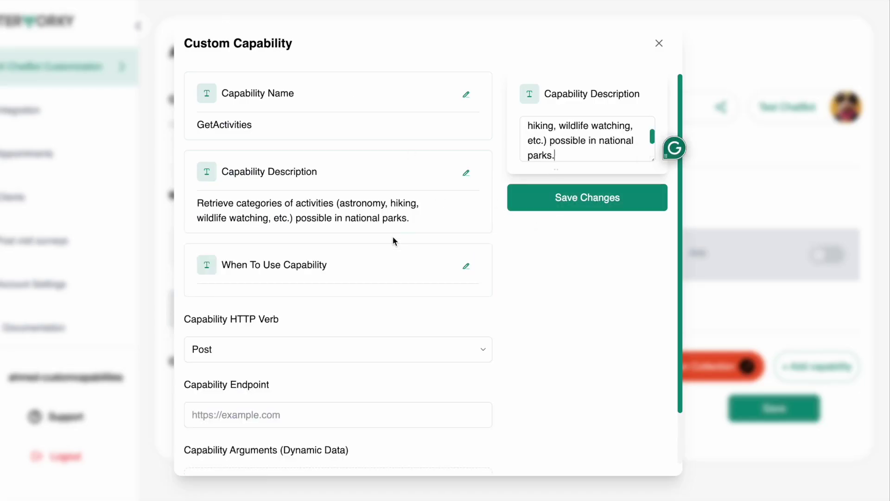
# - Set the when-to-use instruction to "Use to get the activities from the API" and save the changes
pyautogui.click(466, 266)
pyautogui.click(559, 145)
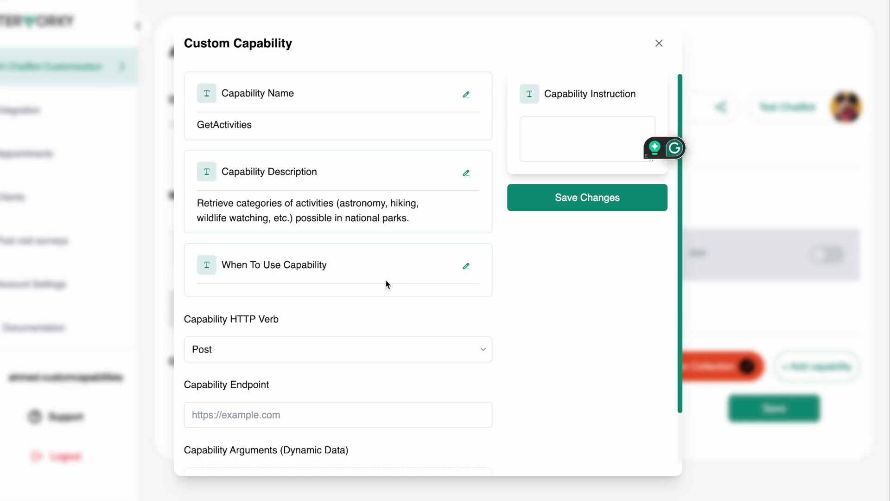
pyautogui.write('Use to get the activities from the API')
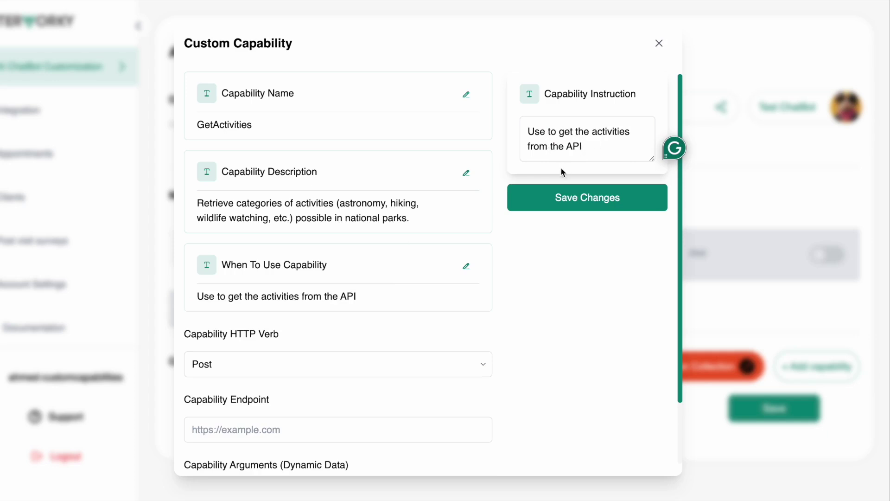
pyautogui.click(556, 208)
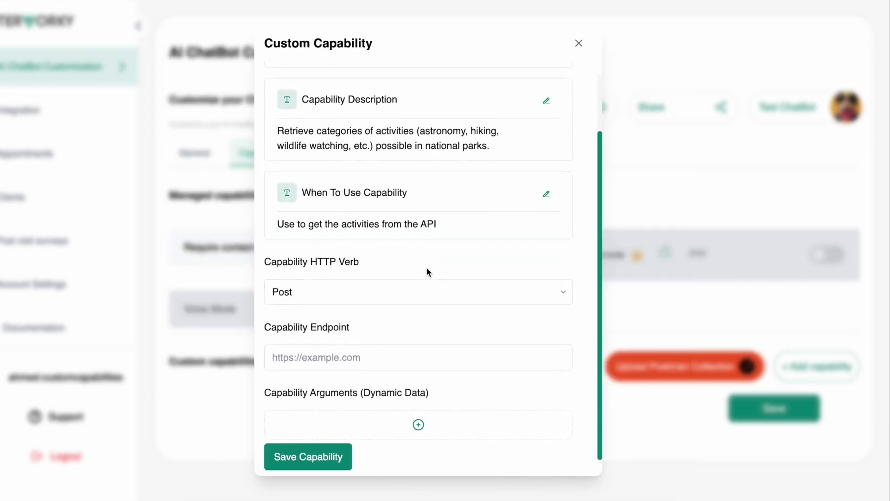
# - Check the activities endpoint's method in the NPS API documentation and set the capability's HTTP verb to Get in Interworky
pyautogui.click(398, 290)
pyautogui.click(375, 295)
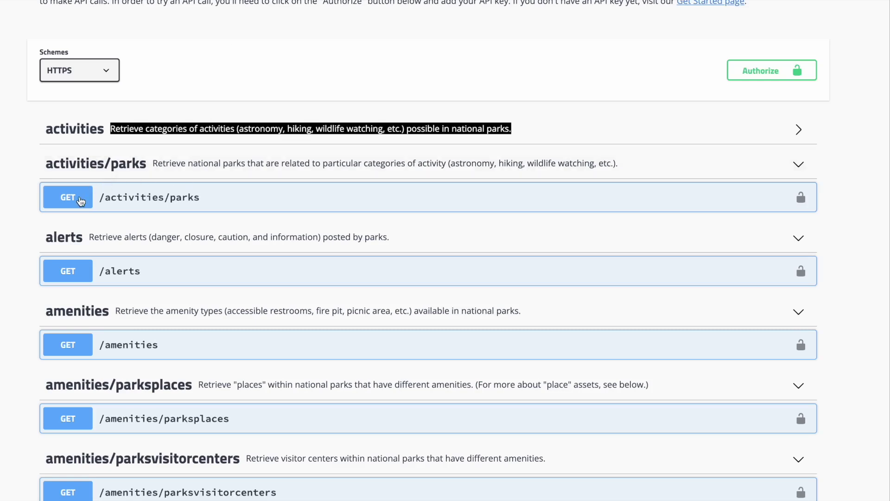
pyautogui.click(88, 132)
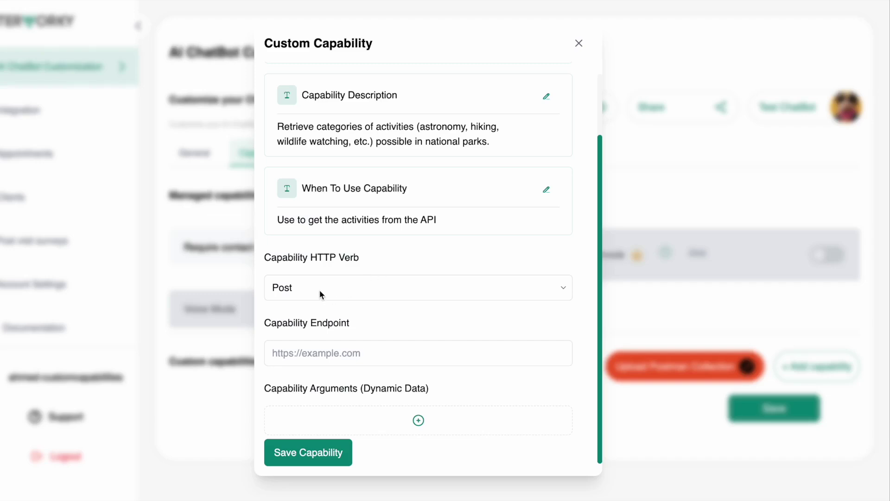
pyautogui.click(319, 290)
pyautogui.click(312, 272)
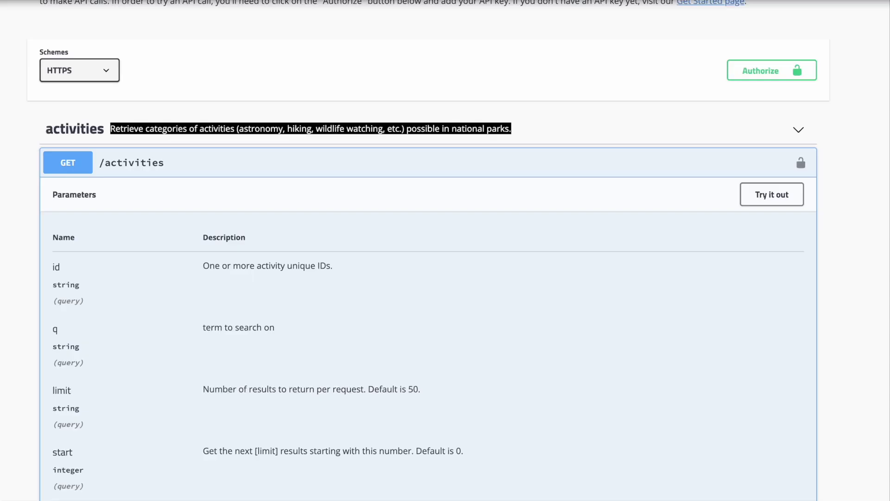
# - In the NPS API documentation, execute a trial GET /activities request with the search term q set to hiking
pyautogui.scroll(-12, 226, 137)
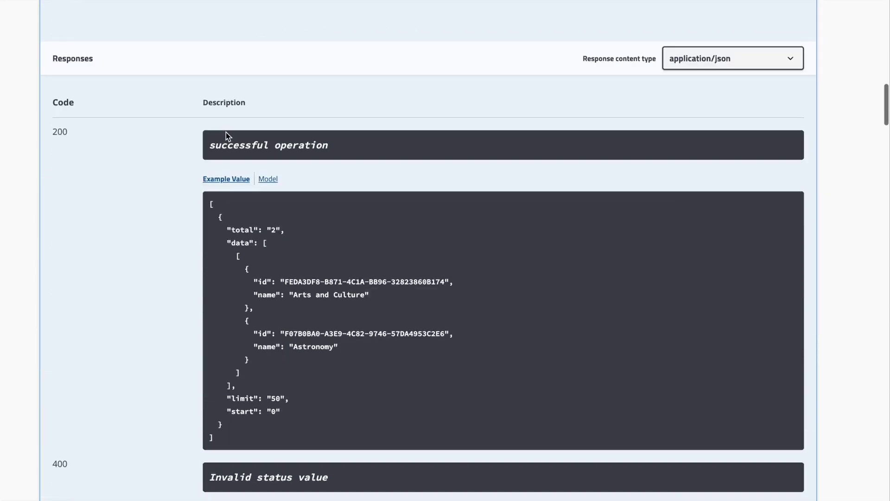
pyautogui.scroll(-7, 295, 238)
pyautogui.scroll(10, 294, 235)
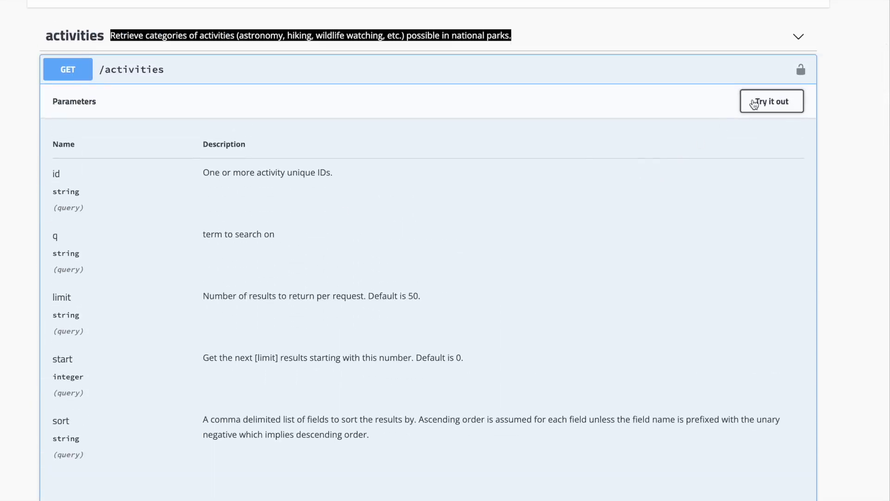
pyautogui.click(751, 103)
pyautogui.click(306, 259)
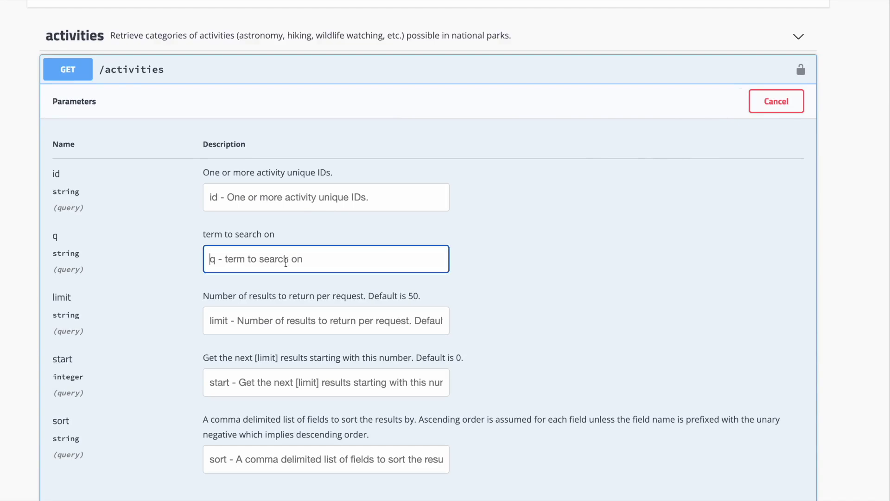
pyautogui.write('hiking')
pyautogui.scroll(-5, 278, 316)
pyautogui.scroll(5, 334, 178)
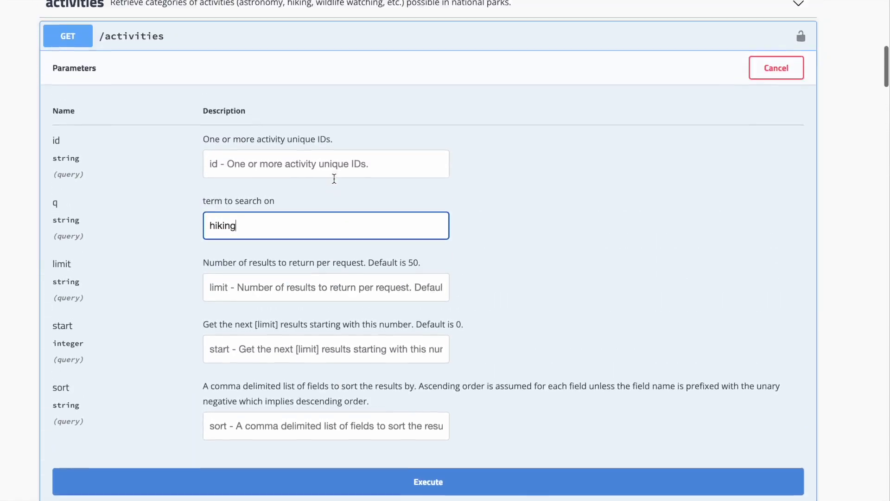
pyautogui.scroll(1, 334, 178)
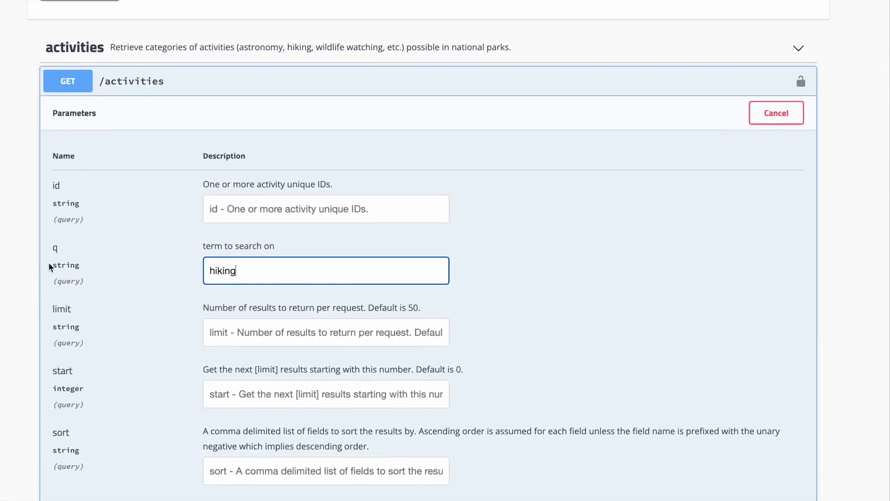
pyautogui.scroll(-6, 246, 297)
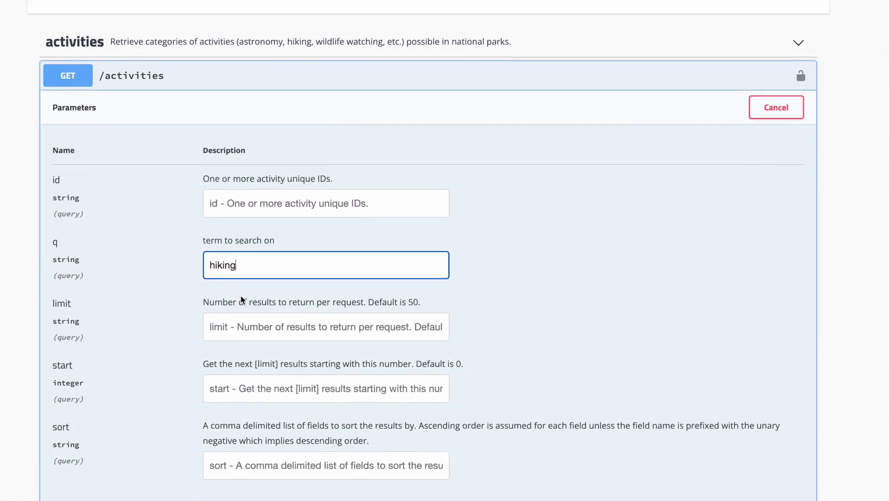
pyautogui.click(258, 235)
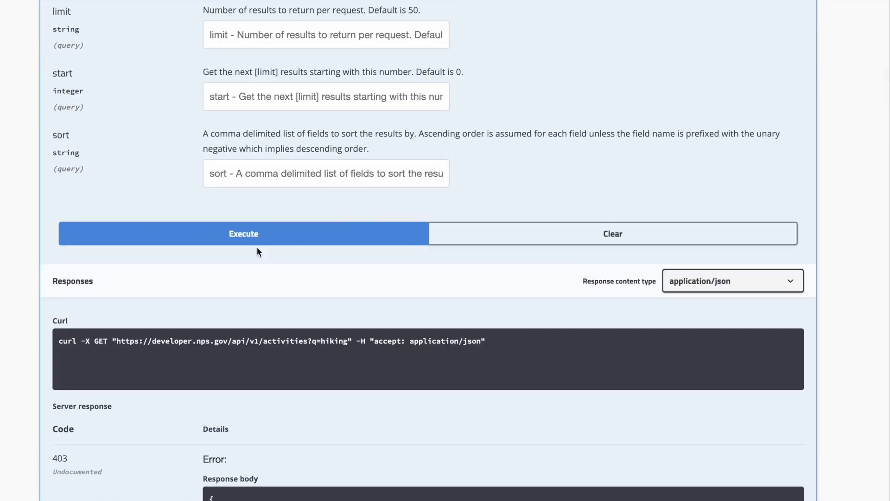
pyautogui.scroll(-1, 257, 251)
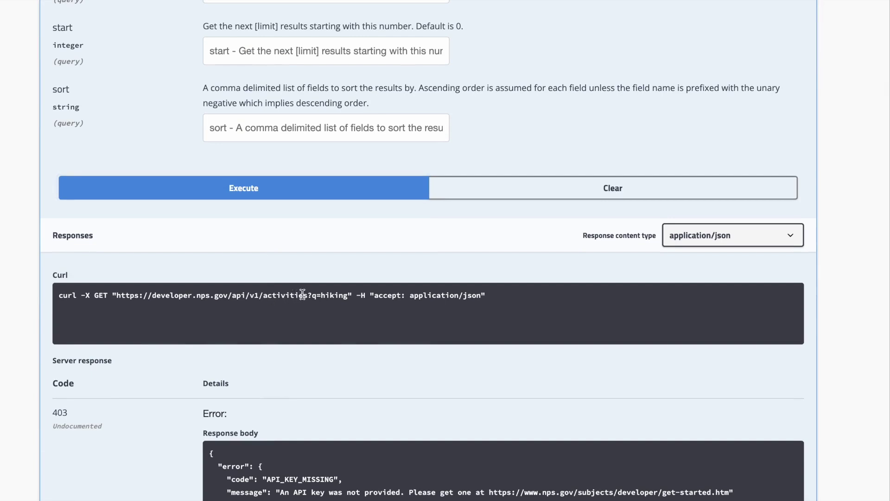
pyautogui.moveTo(304, 292); pyautogui.dragTo(199, 290)
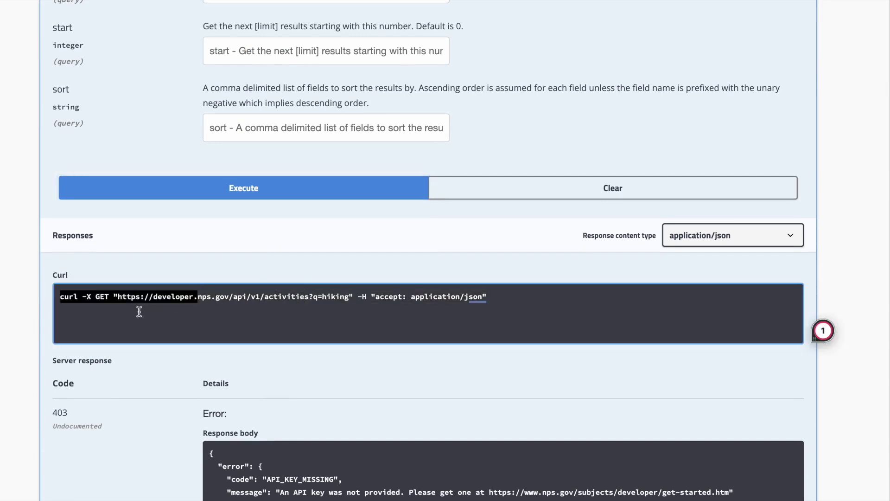
pyautogui.click(123, 297)
pyautogui.moveTo(118, 297); pyautogui.dragTo(309, 300)
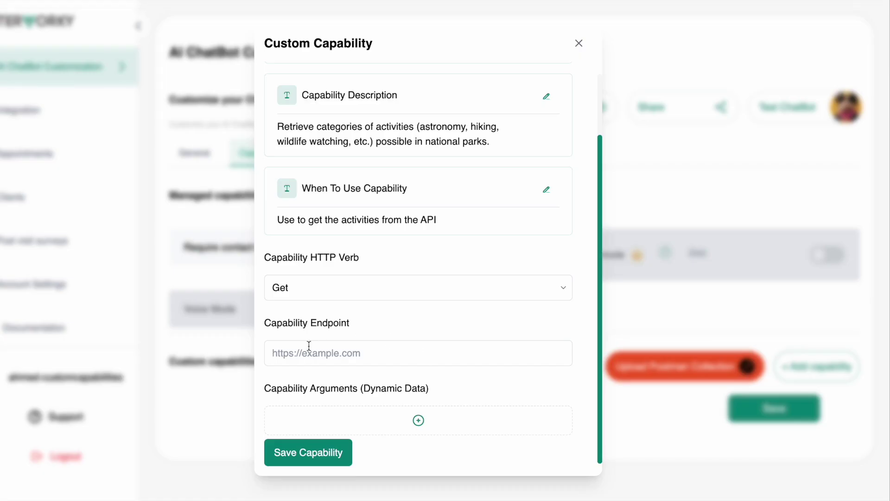
pyautogui.write('https://developer.nps.gov/api/v1/activities')
pyautogui.write('?')
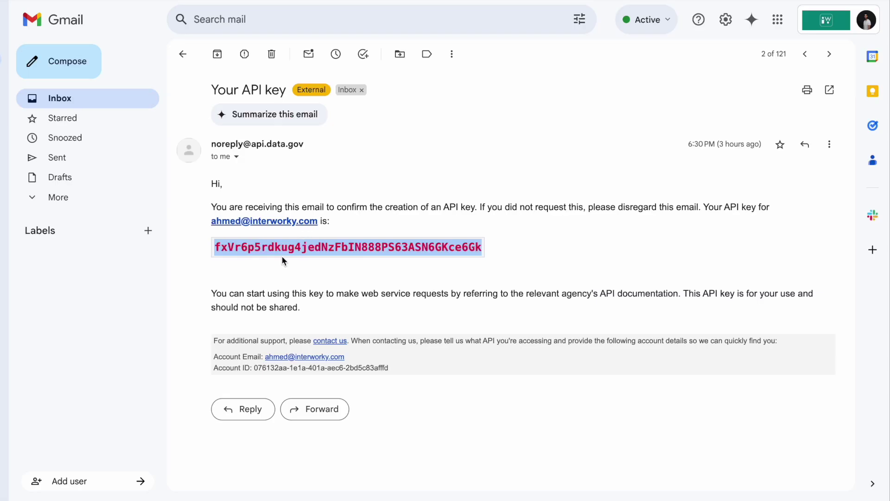
pyautogui.doubleClick(282, 246)
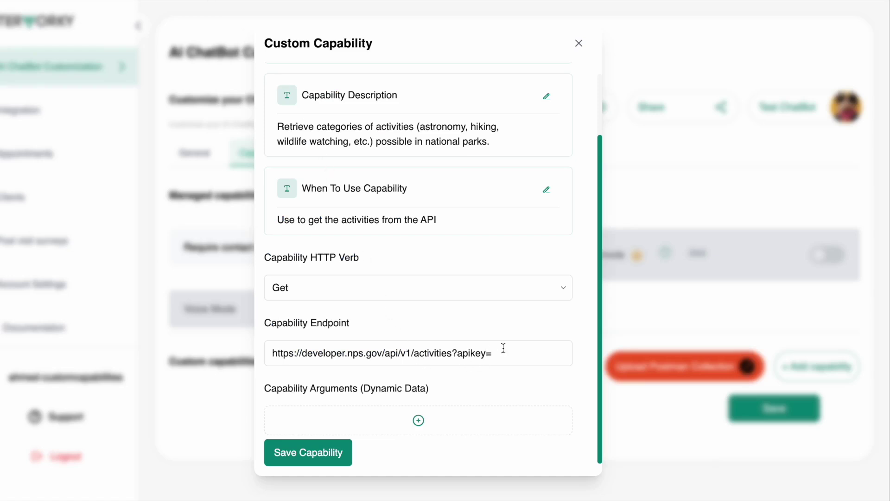
pyautogui.press('super+v')
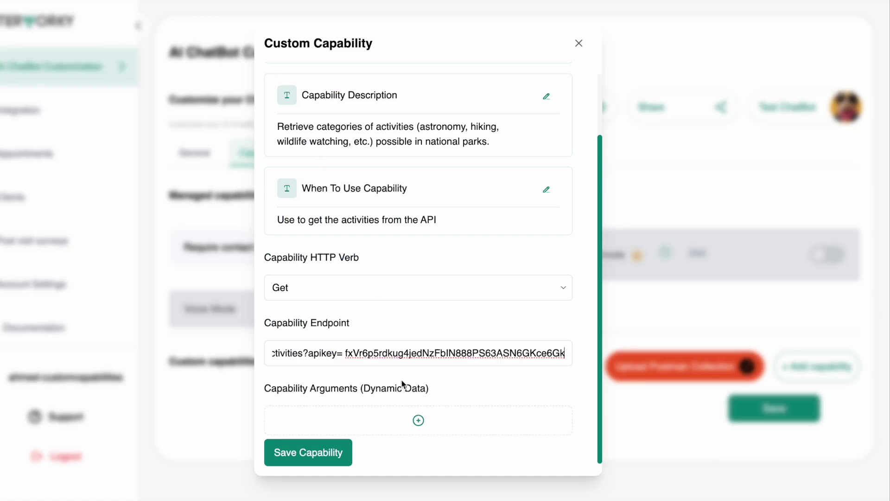
# - Add a text argument to the capability and name it q after the search parameter in the NPS documentation
pyautogui.click(418, 420)
pyautogui.scroll(-3, 480, 303)
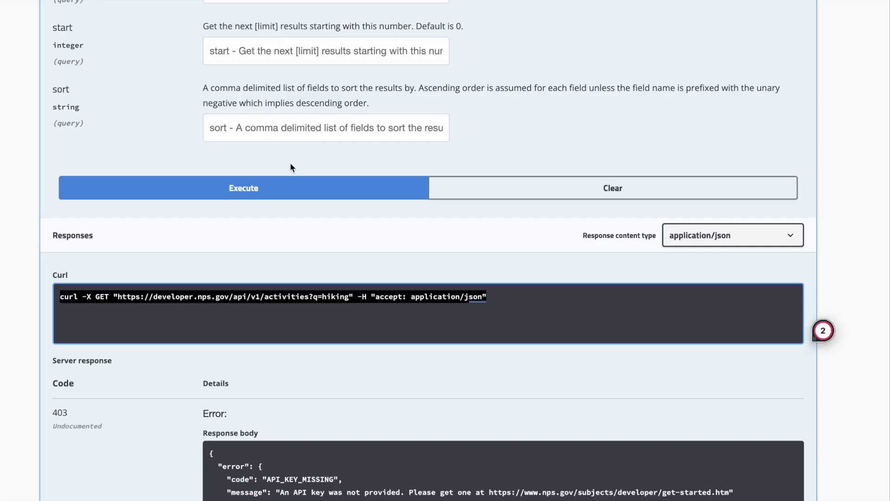
pyautogui.scroll(5, 291, 163)
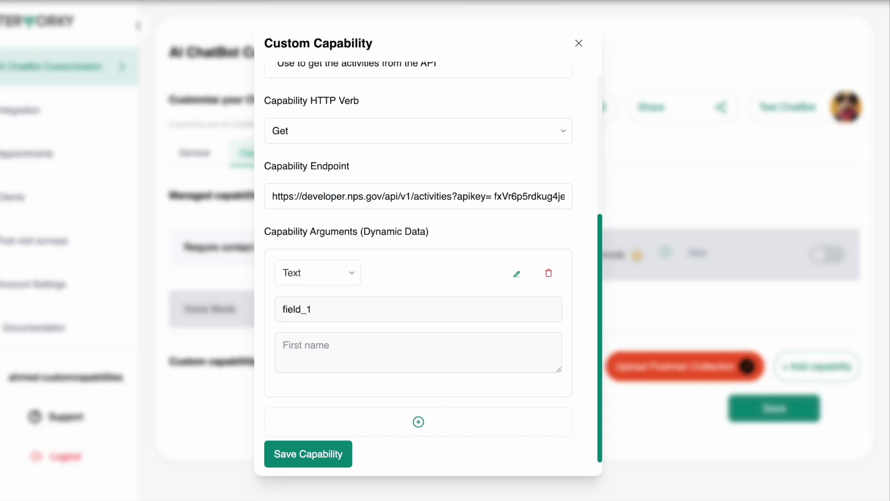
pyautogui.doubleClick(329, 308)
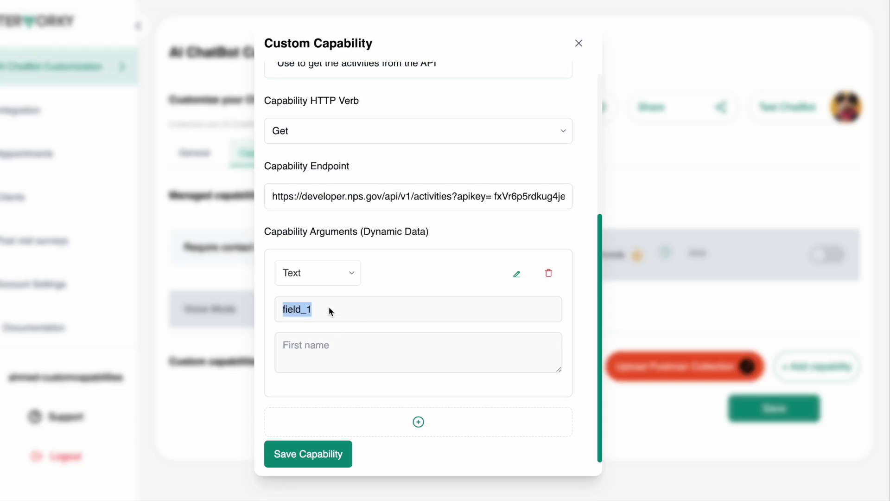
pyautogui.click(516, 275)
pyautogui.press('super+a')
pyautogui.write('q')
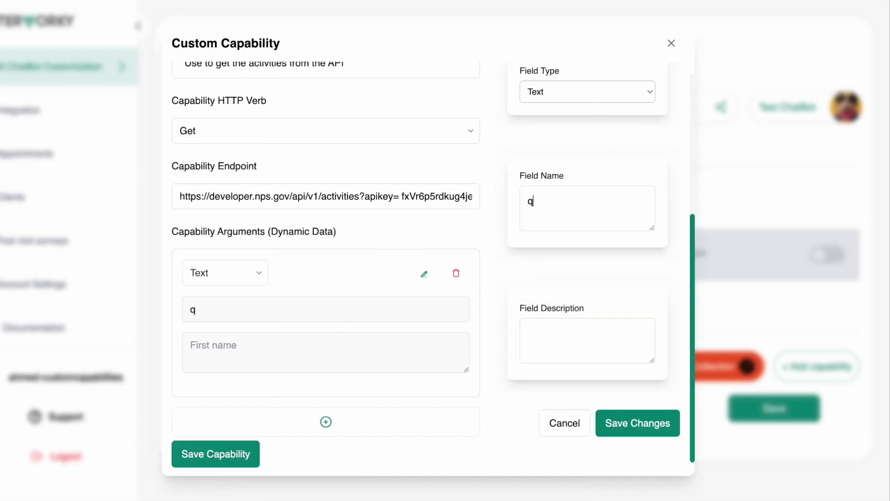
# - Describe the q argument as "the activity the user is looking for", save it and try to save the capability
pyautogui.click(538, 323)
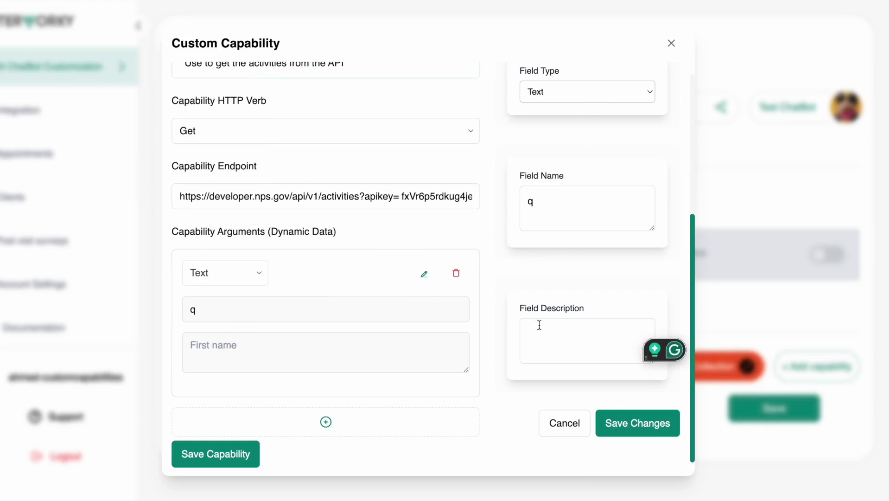
pyautogui.write('th')
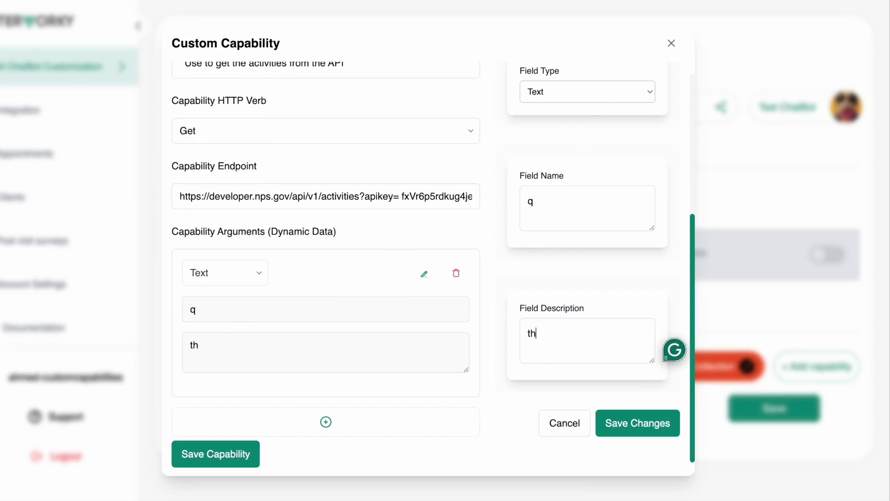
pyautogui.write('e activ')
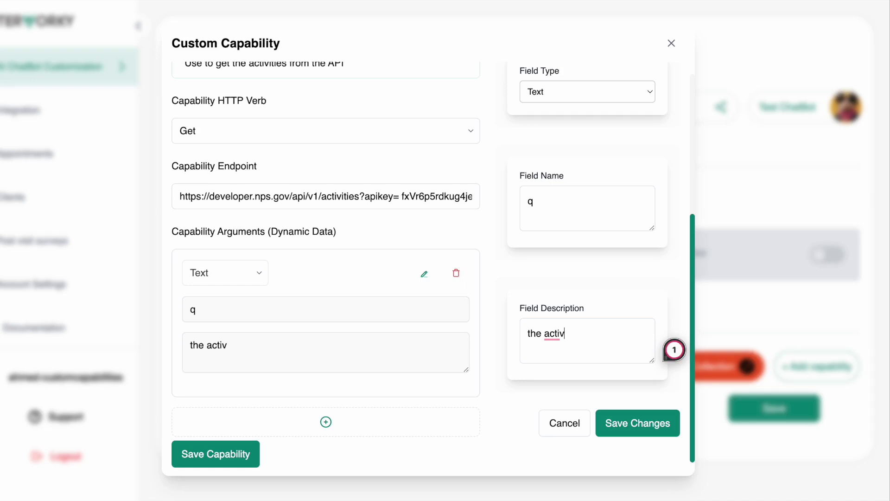
pyautogui.write('ity the use')
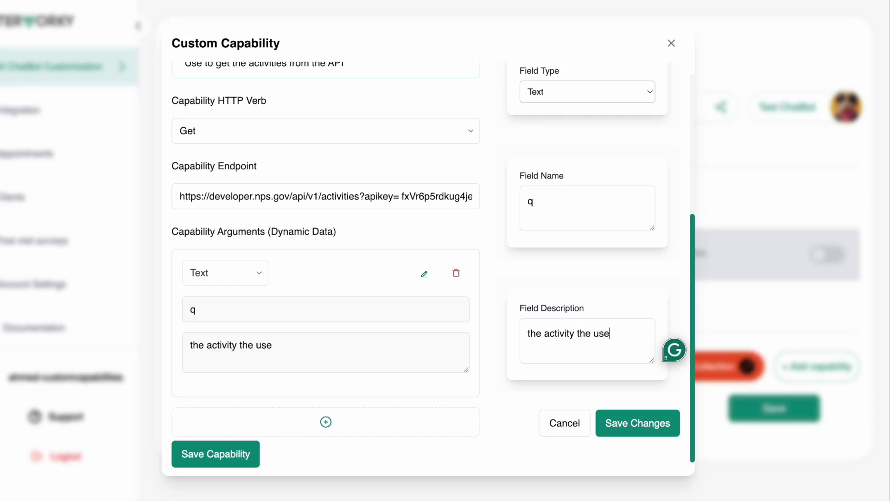
pyautogui.write('r is looking for')
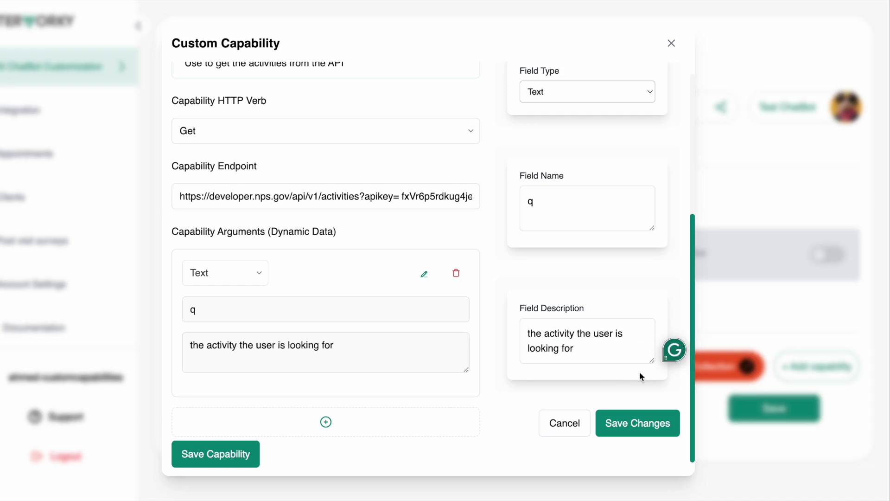
pyautogui.click(622, 423)
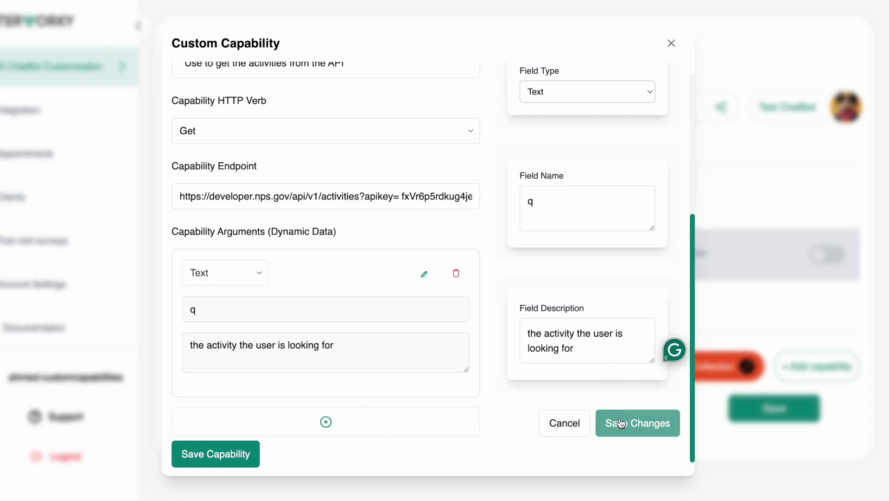
pyautogui.click(319, 453)
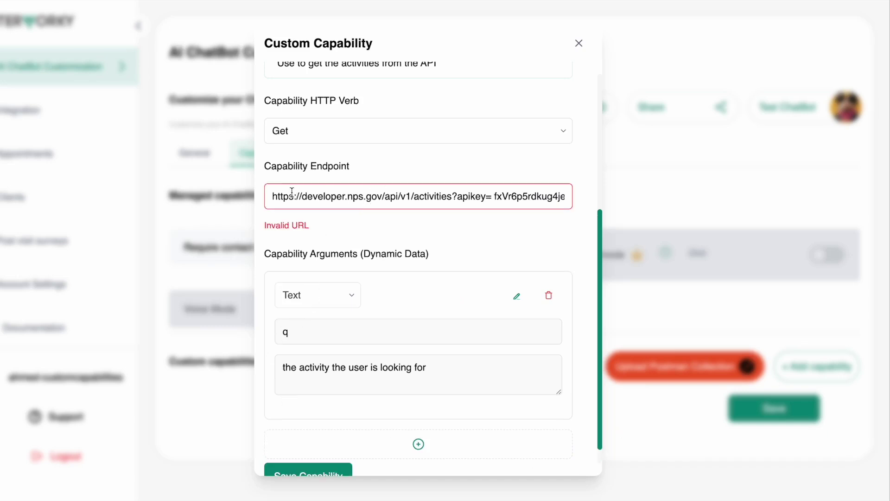
# - Remove the stray space before the API key in the capability endpoint and save the GetActivities capability
pyautogui.moveTo(473, 196); pyautogui.dragTo(176, 194)
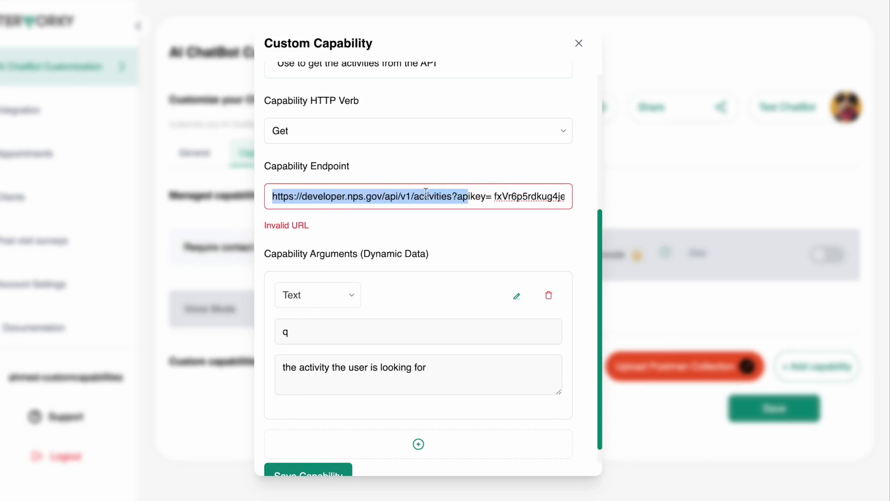
pyautogui.click(461, 194)
pyautogui.click(496, 196)
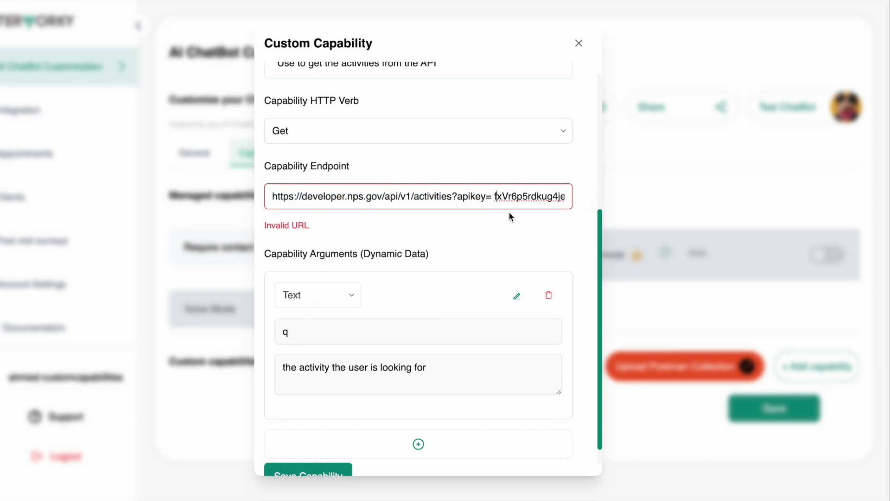
pyautogui.press('BackSpace')
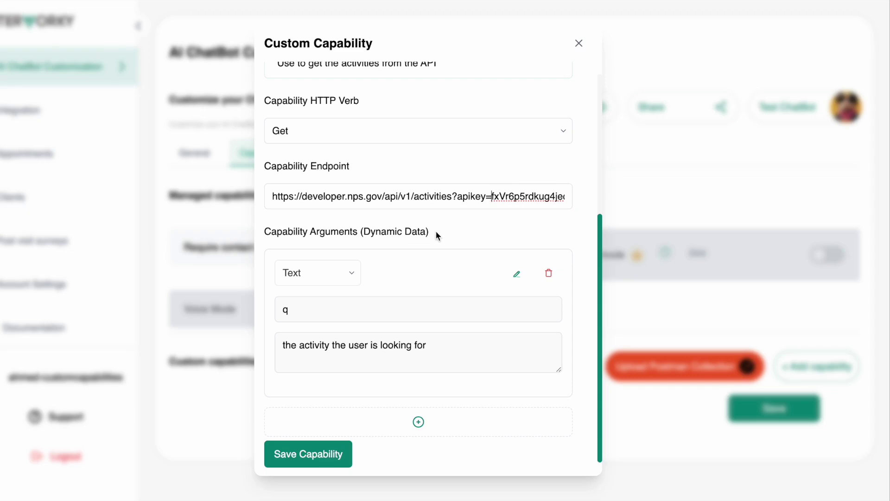
pyautogui.click(308, 453)
# - Start another custom capability and find the /activities/parks path in the NPS API documentation
pyautogui.scroll(-2, 401, 333)
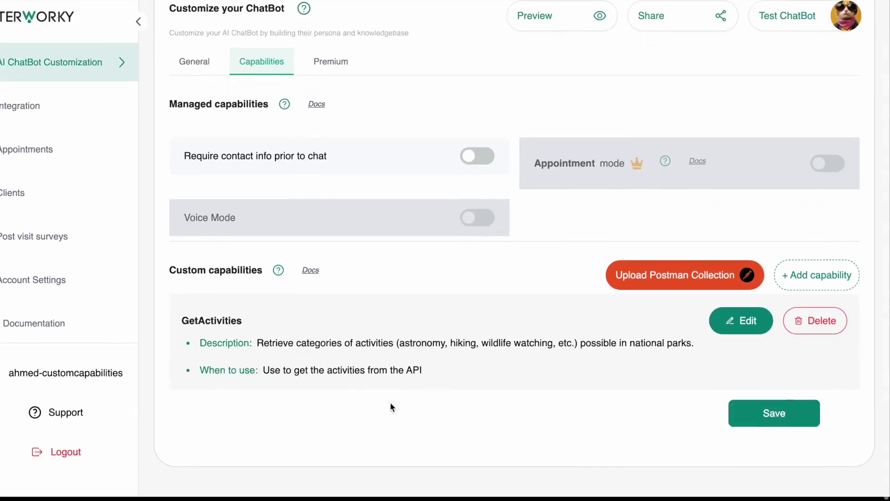
pyautogui.click(817, 280)
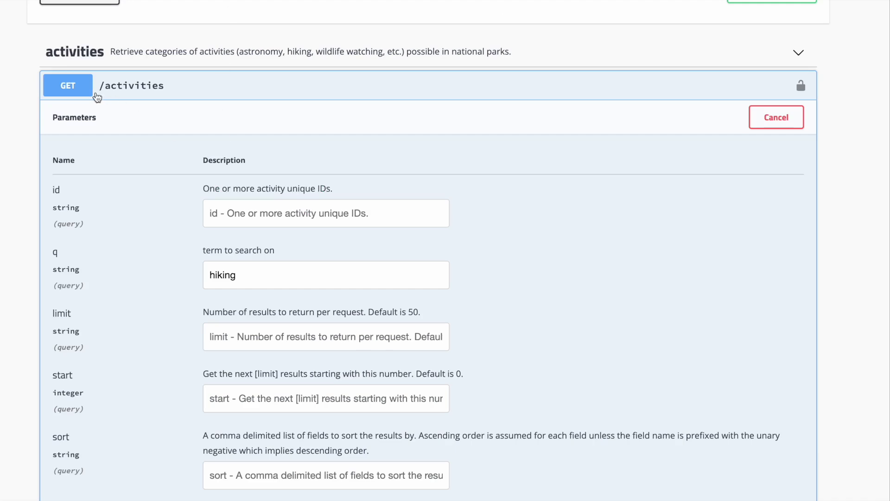
pyautogui.scroll(-20, 613, 117)
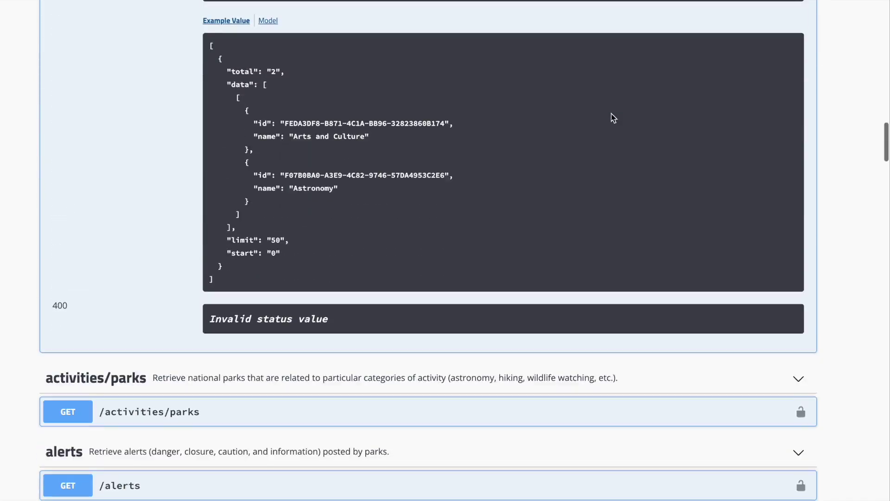
pyautogui.scroll(-5, 612, 117)
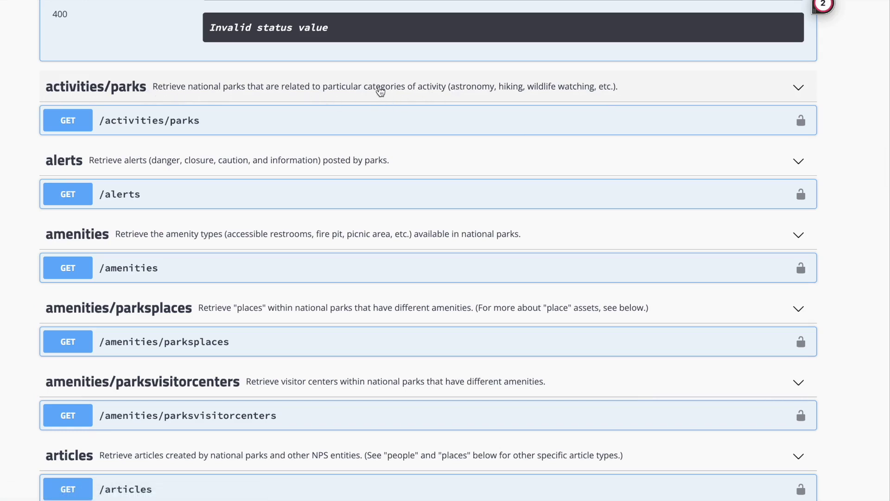
pyautogui.click(130, 116)
pyautogui.moveTo(200, 122); pyautogui.dragTo(97, 129)
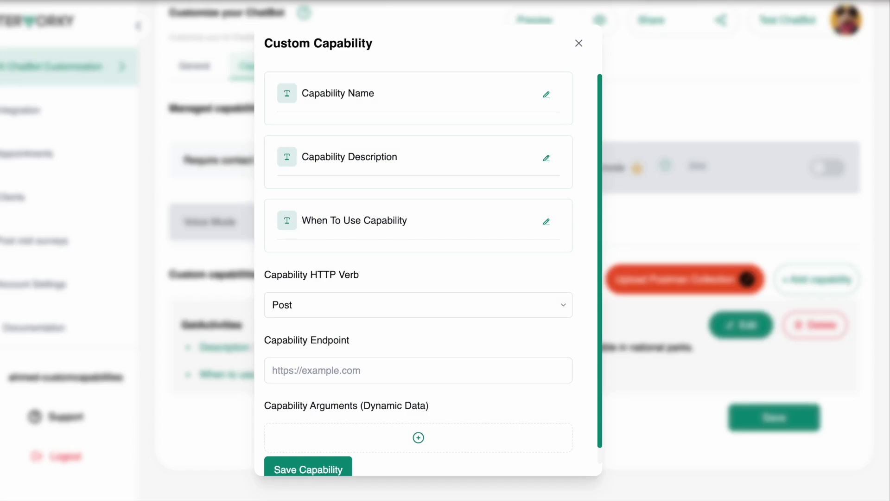
# - Set the new capability's HTTP verb to Get
pyautogui.click(370, 310)
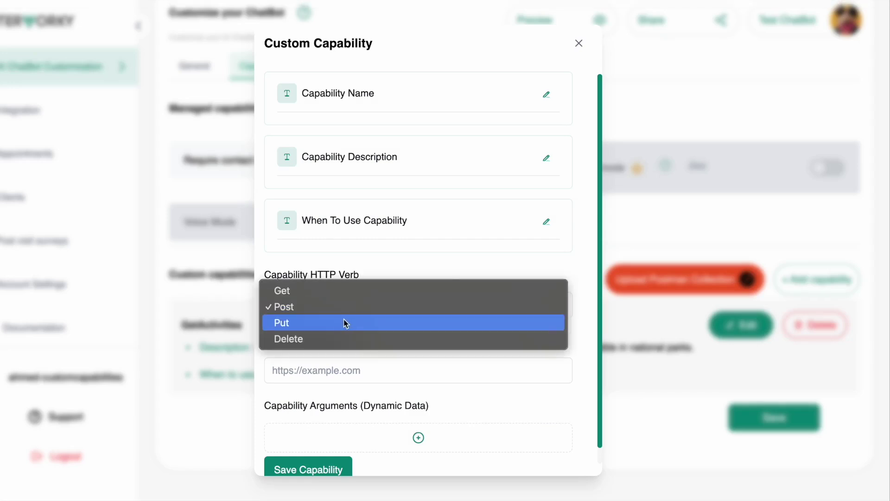
pyautogui.press('Escape')
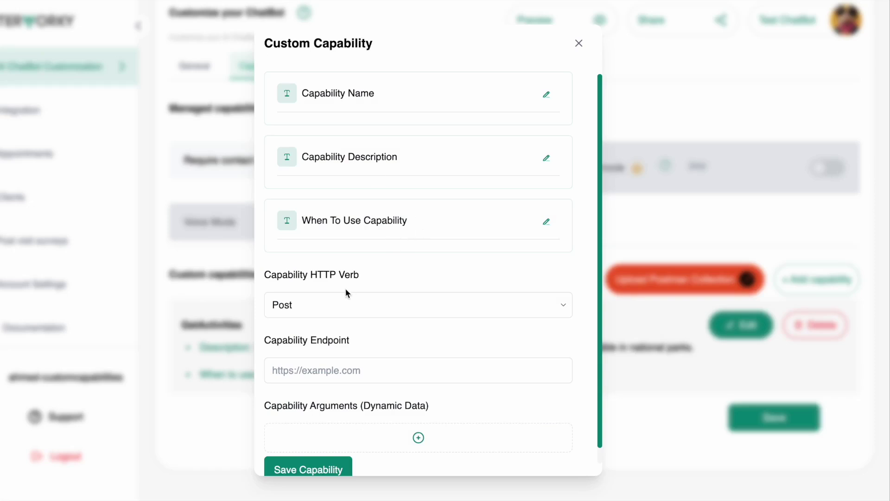
pyautogui.click(330, 306)
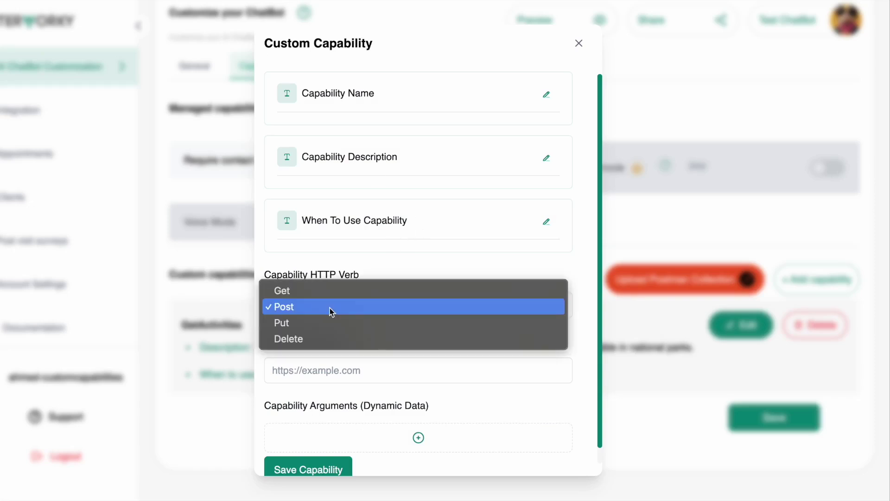
pyautogui.click(314, 289)
# - Name the new capability GetParksBasedonActivity and save the name
pyautogui.click(546, 94)
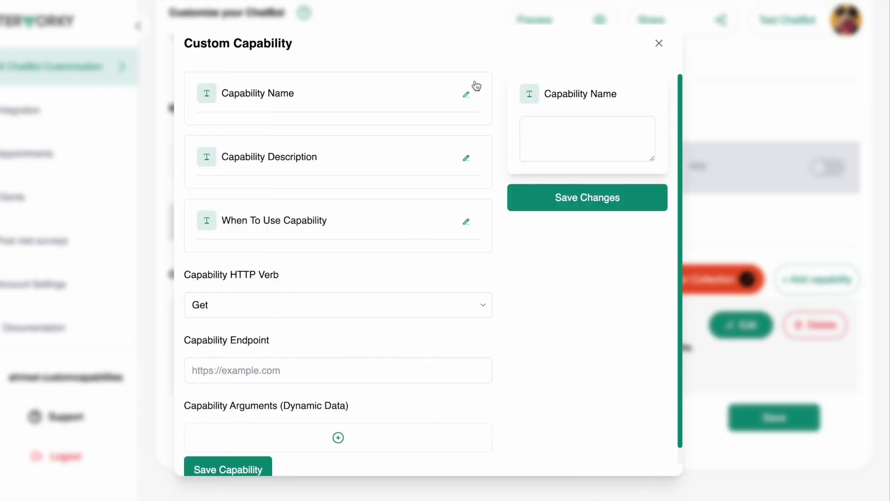
pyautogui.click(579, 139)
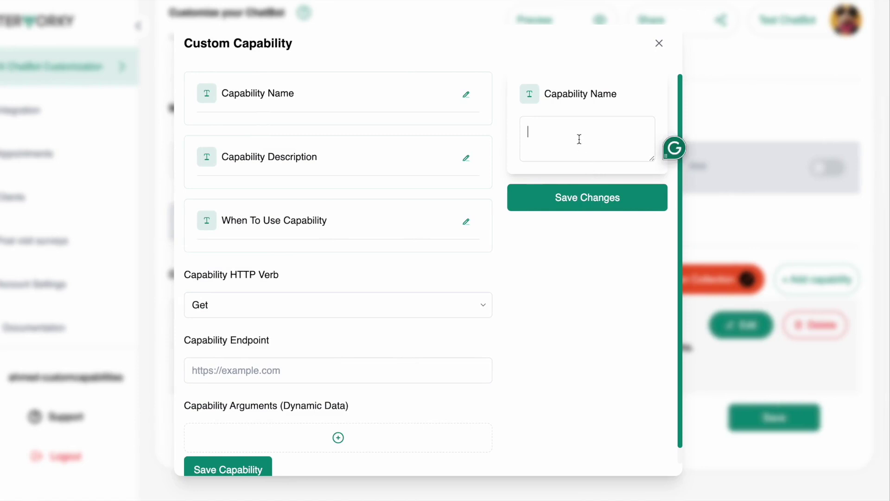
pyautogui.write('GetParksBasedonActivity')
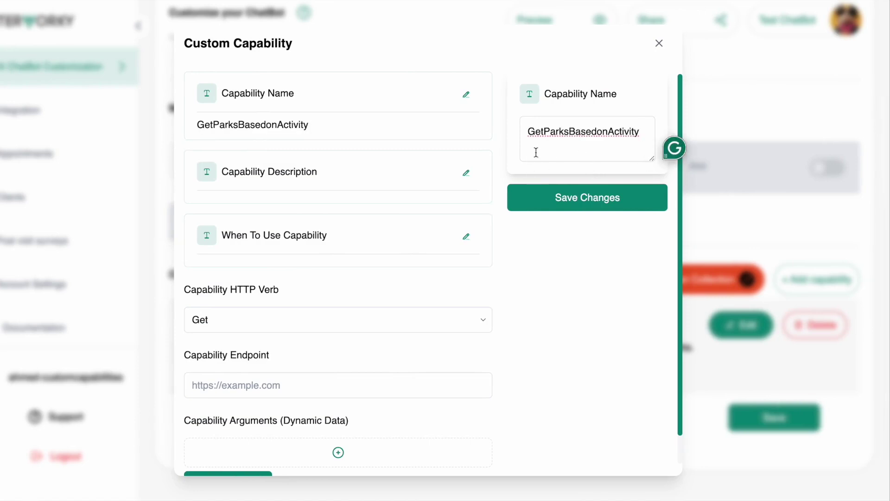
pyautogui.click(466, 173)
pyautogui.click(583, 198)
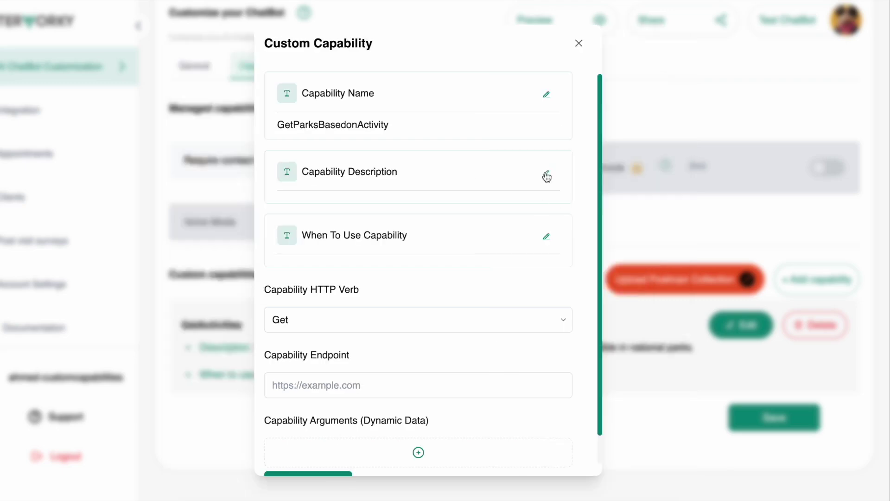
# - Copy the activities/parks summary "Retrieve national parks that are related to particular categories of activity (astronomy, hiking, wildlife watching, etc.)." into the capability description and save it
pyautogui.click(546, 175)
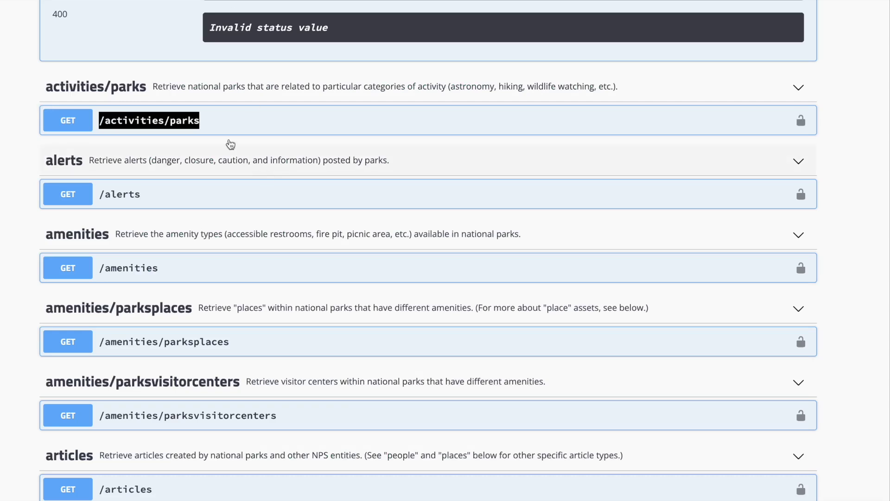
pyautogui.moveTo(155, 87); pyautogui.dragTo(162, 89)
pyautogui.tripleClick(626, 89)
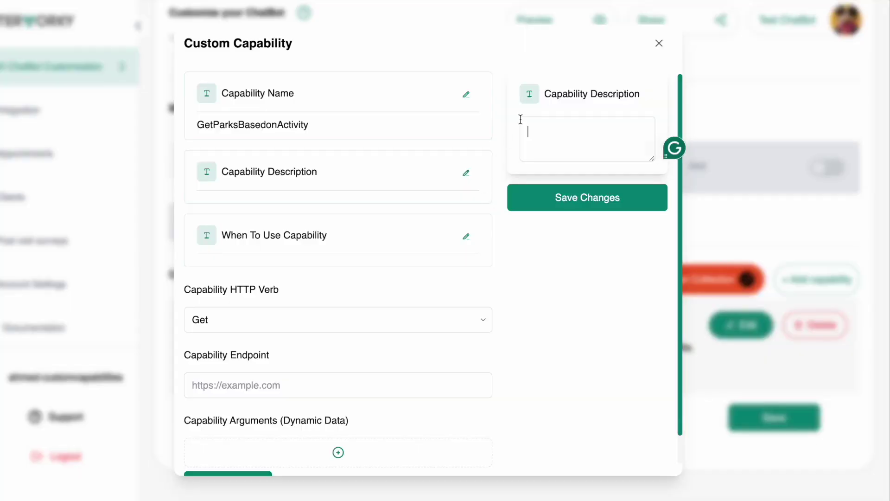
pyautogui.write('Retrieve national parks that are related to particular categories of activity (astronomy, hiking, wildlife watching, etc.).')
pyautogui.click(533, 196)
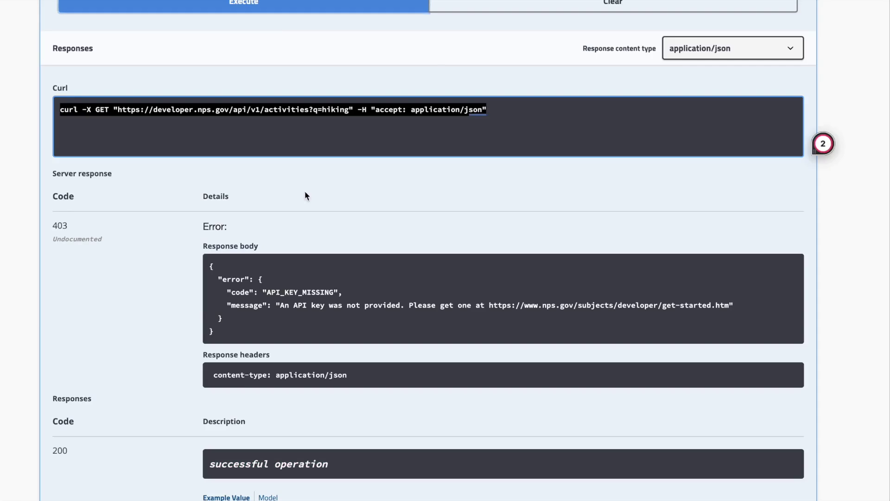
# - Expand the GET /activities/parks operation in the activities/parks section of the NPS API documentation
pyautogui.scroll(-10, 305, 195)
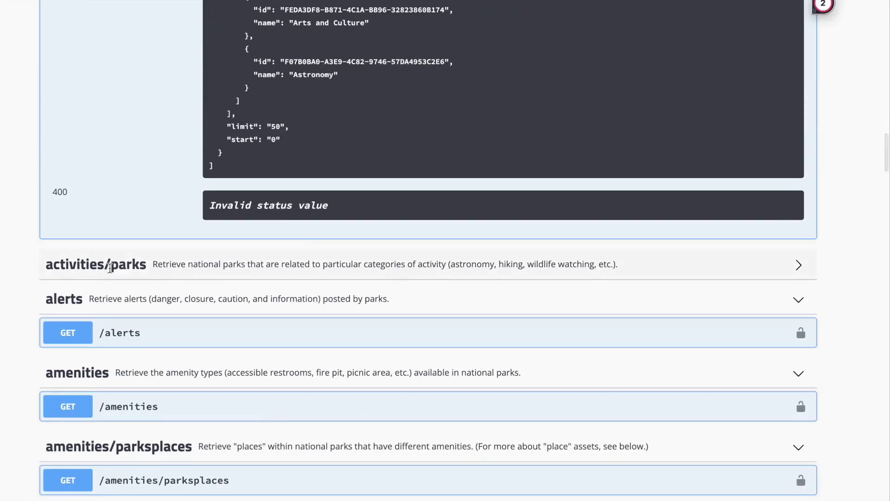
pyautogui.doubleClick(122, 265)
pyautogui.click(121, 266)
pyautogui.click(121, 267)
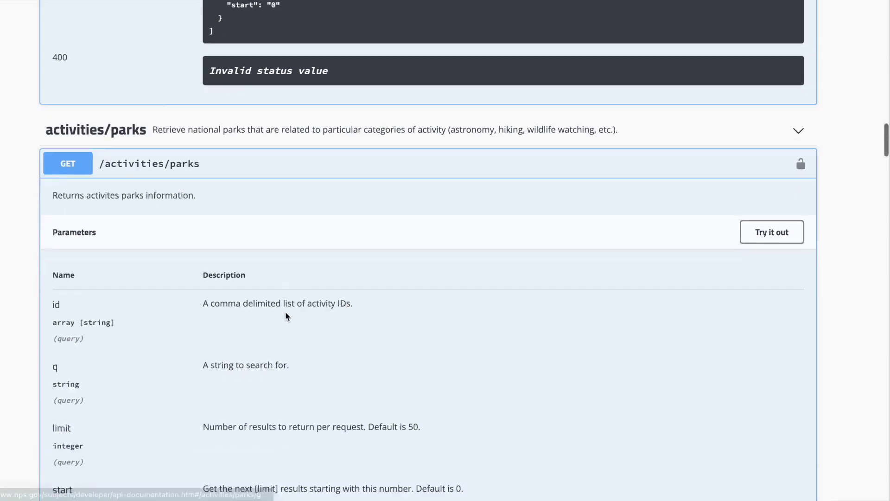
# - Review the query parameters of GET /activities/parks and select the id parameter's name
pyautogui.scroll(-3, 285, 311)
pyautogui.scroll(-2, 209, 297)
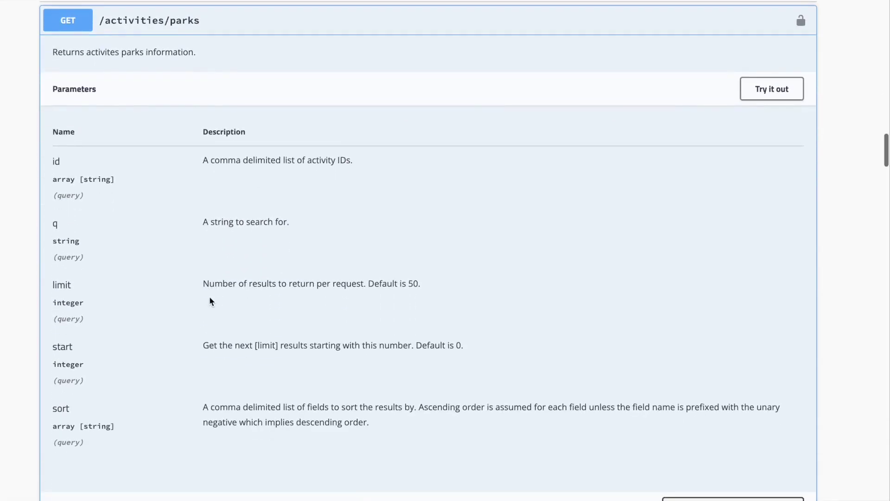
pyautogui.scroll(-1, 118, 272)
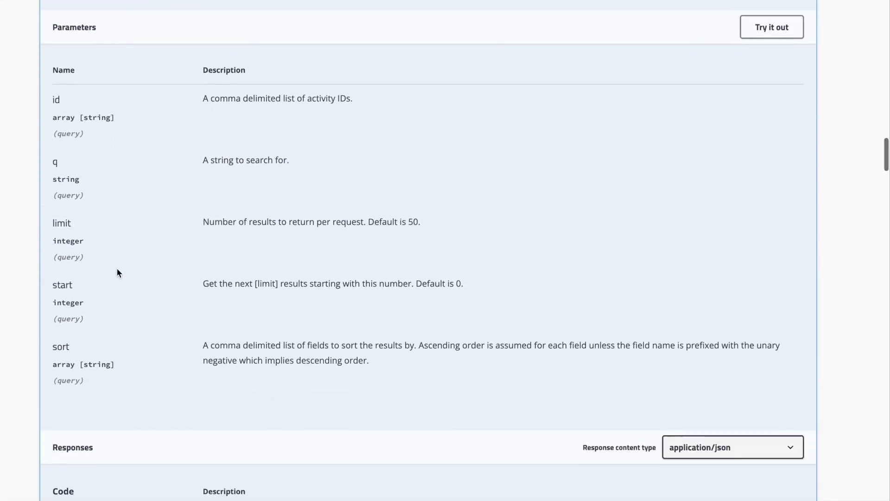
pyautogui.scroll(2, 117, 273)
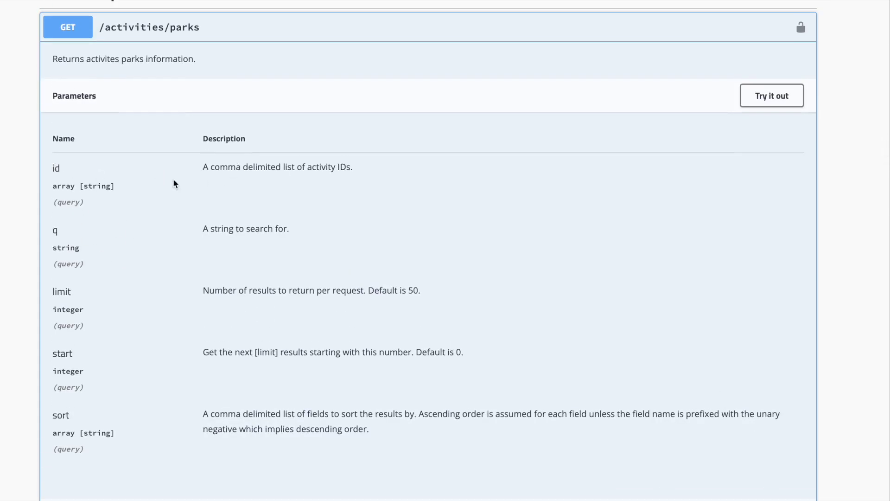
pyautogui.scroll(-1, 140, 162)
pyautogui.doubleClick(56, 128)
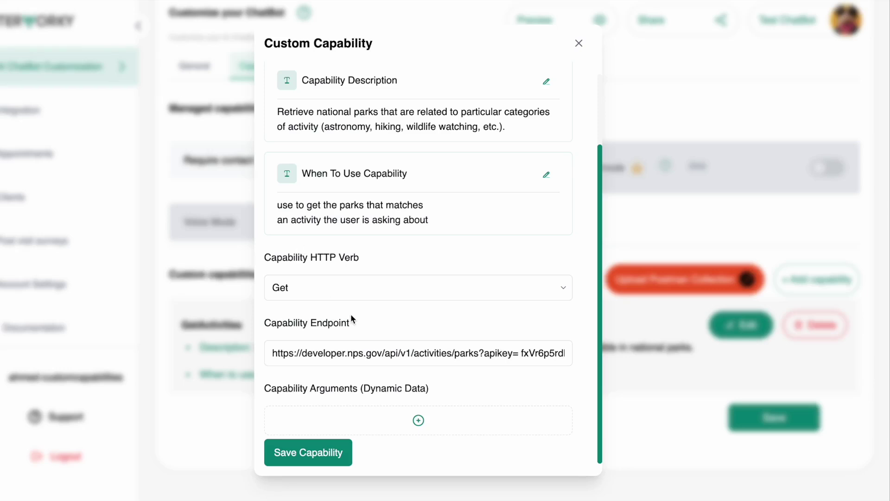
# - Add a text argument to the GetParksBasedonActivity capability and name it id
pyautogui.click(417, 419)
pyautogui.scroll(-3, 416, 410)
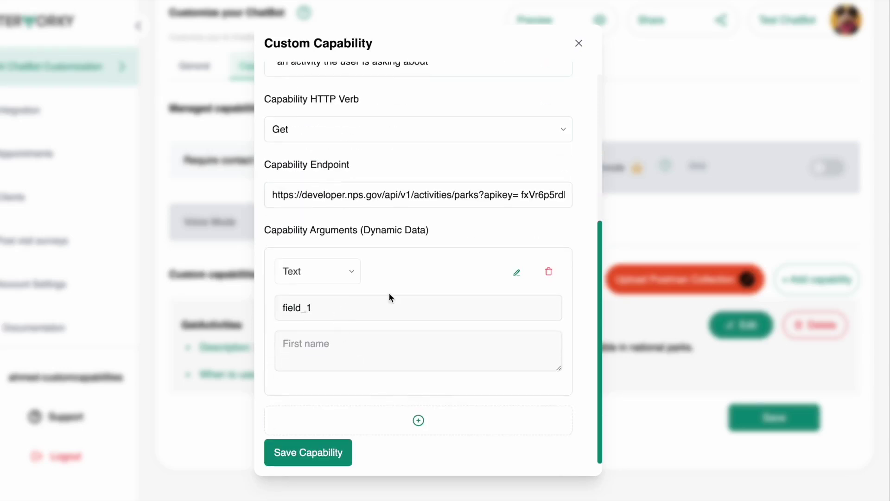
pyautogui.click(517, 272)
pyautogui.hotkey('ctrl', 'a')
pyautogui.write('id')
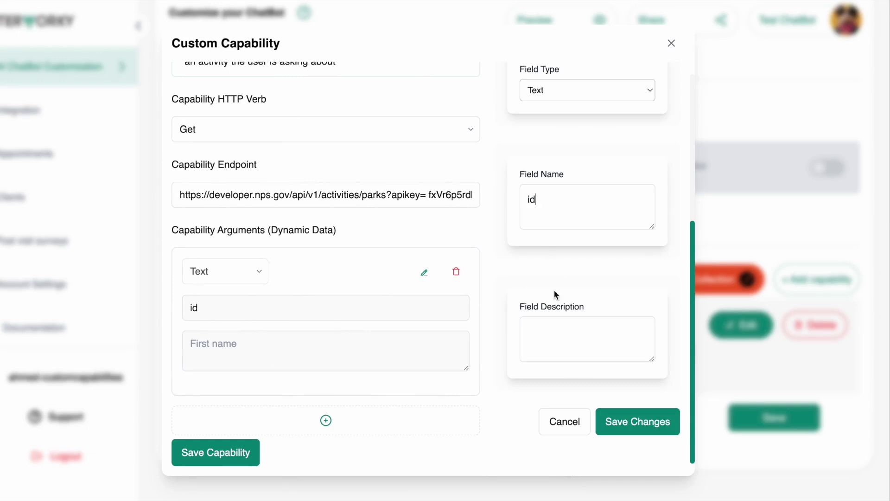
# - Describe the id argument as "the id of the activity retrieved from getActivities capability"
pyautogui.click(557, 344)
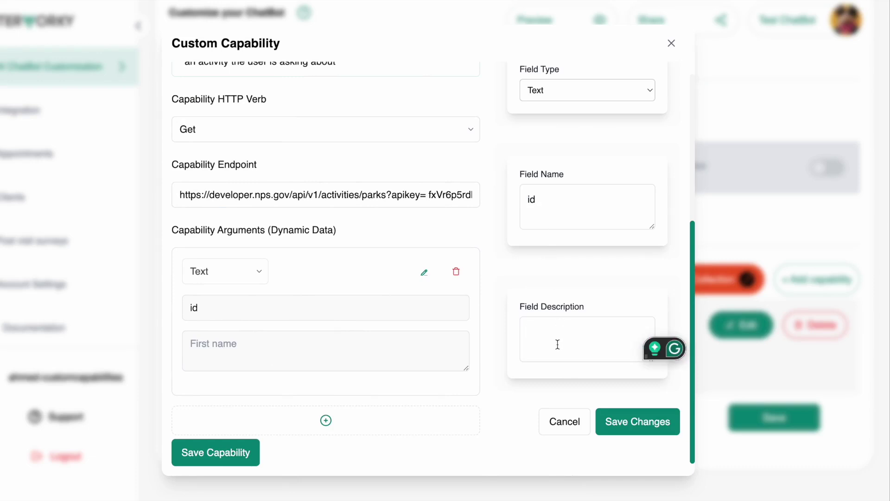
pyautogui.write('the')
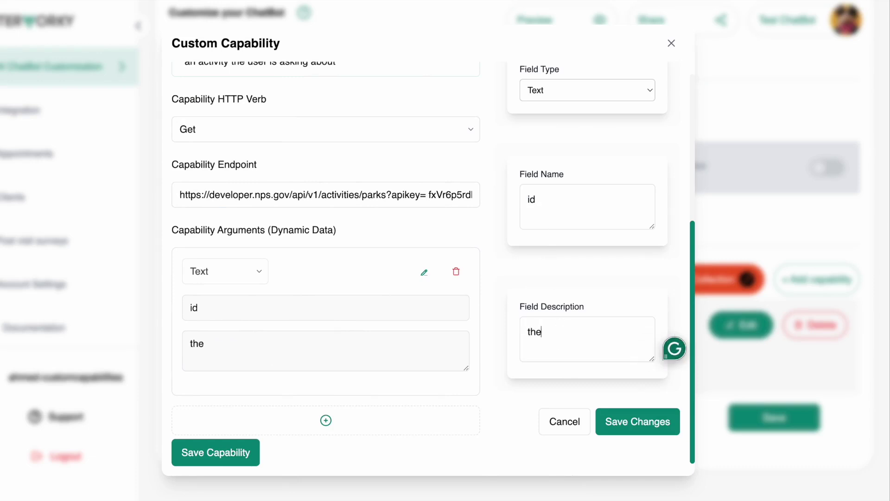
pyautogui.write(' id of the a')
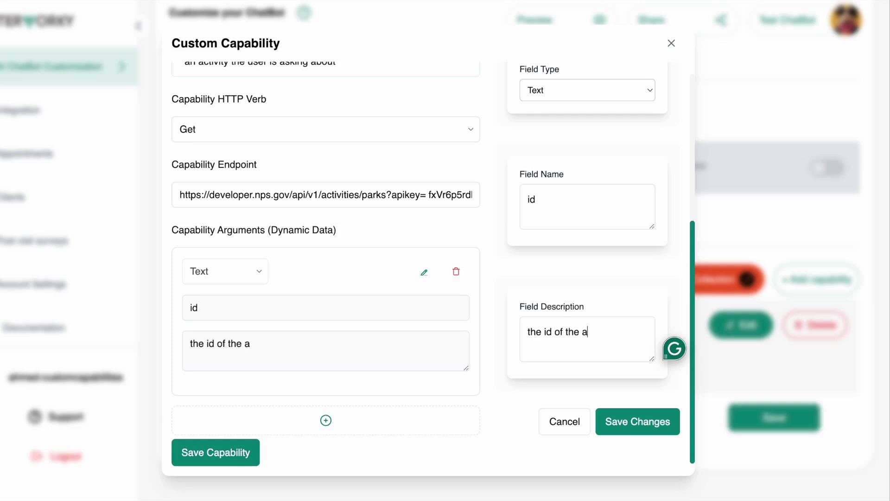
pyautogui.write('ctivity we a')
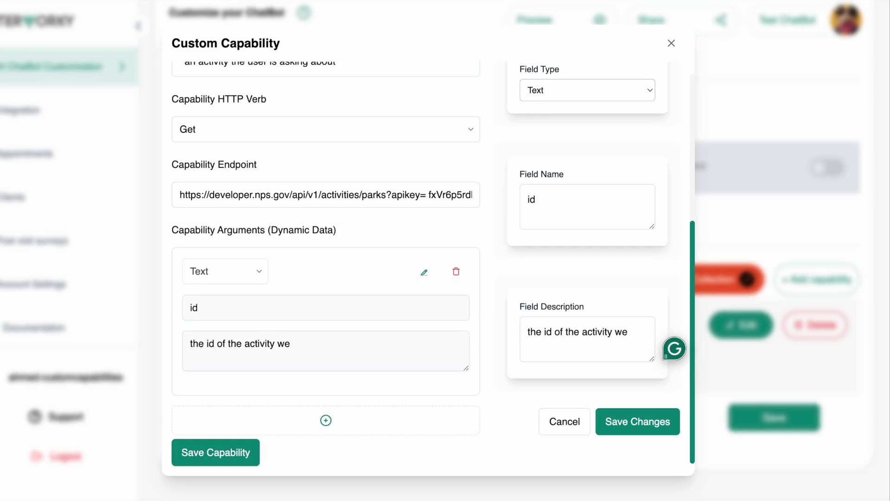
pyautogui.press('BackSpace')
pyautogui.press('BackSpace')
pyautogui.write('rieved from g')
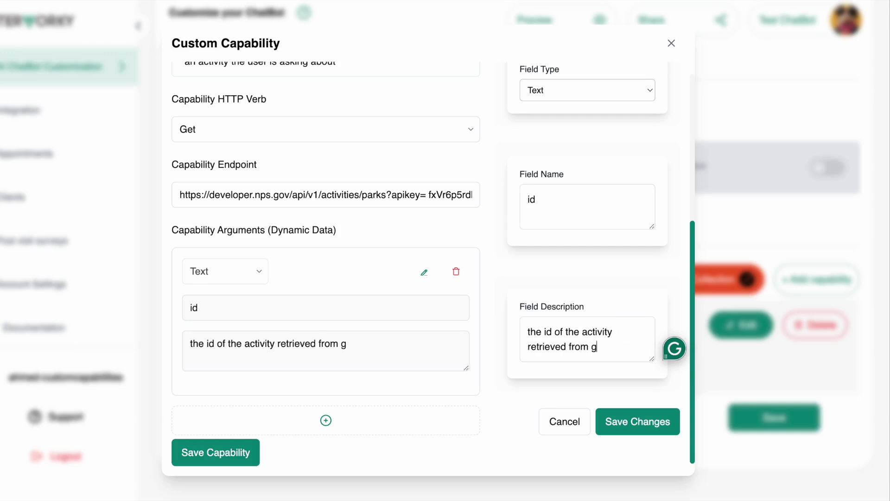
pyautogui.write('etActivitiuse')
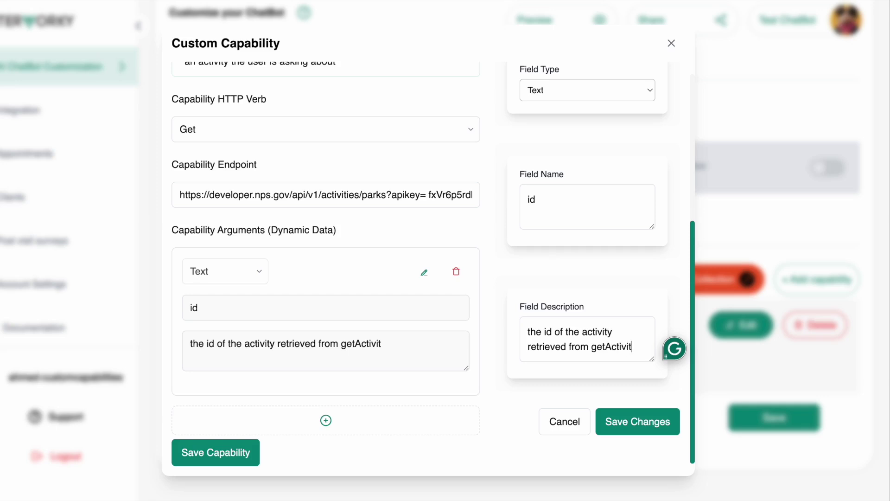
pyautogui.press('BackSpace')
pyautogui.press('BackSpace')
pyautogui.press('BackSpace')
pyautogui.press('BackSpace')
pyautogui.write('ies c')
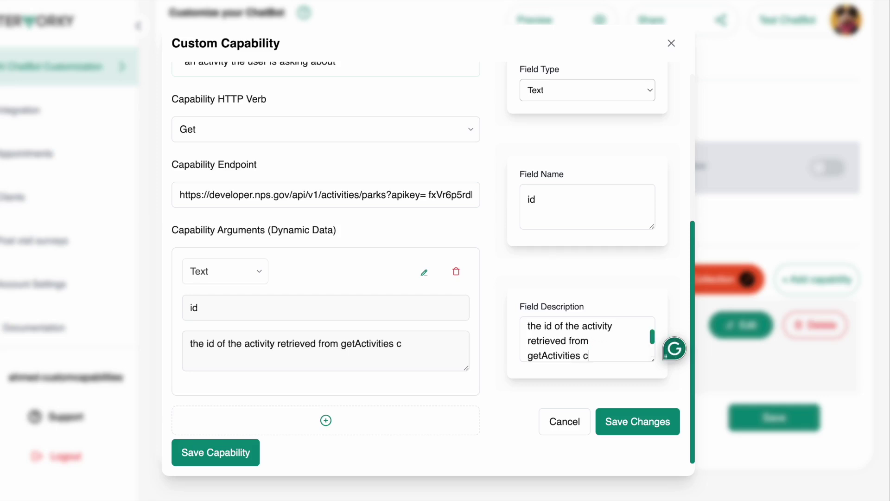
pyautogui.write('apability')
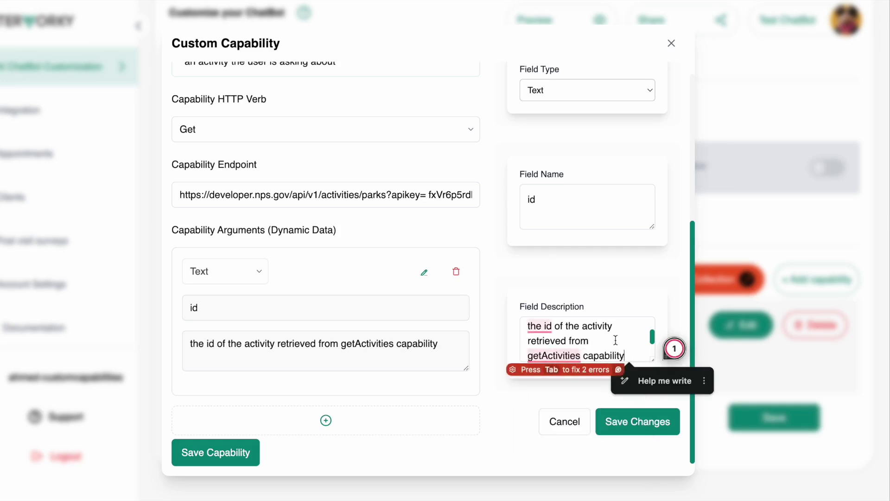
pyautogui.scroll(-1, 617, 339)
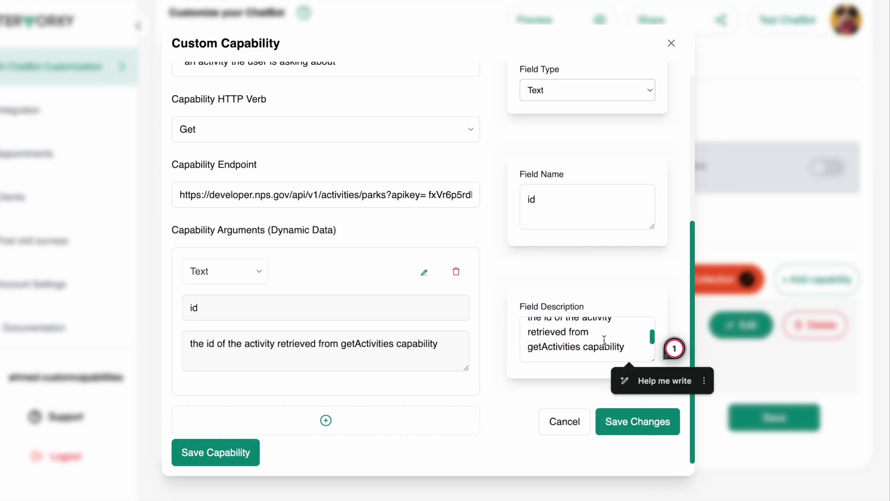
# - Save the id argument, then save the GetParksBasedonActivity capability with the space before the API key removed from its endpoint
pyautogui.click(637, 422)
pyautogui.scroll(5, 370, 254)
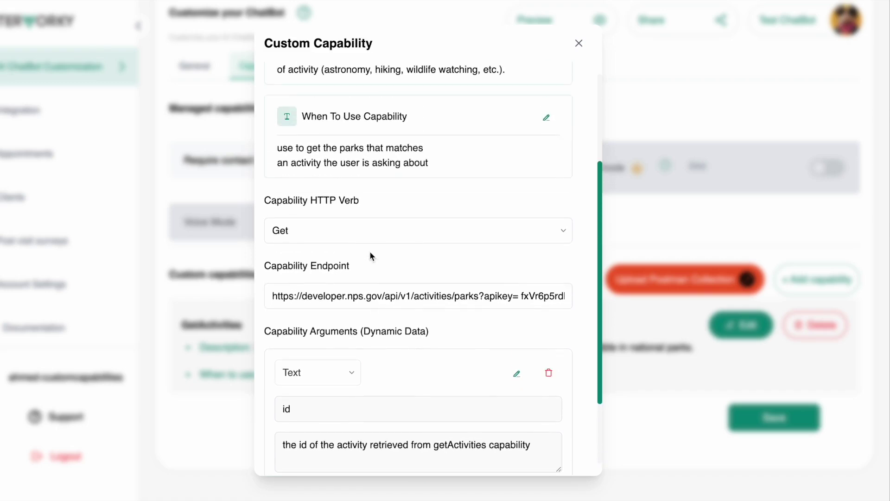
pyautogui.scroll(-5, 370, 253)
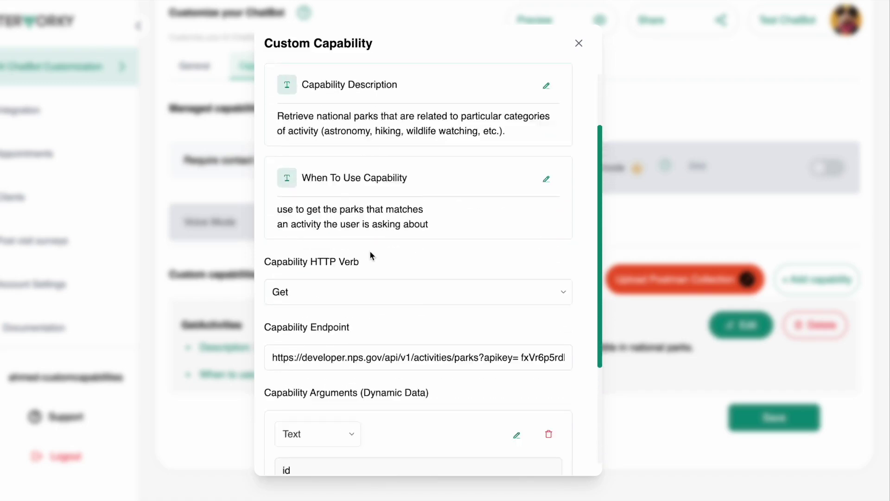
pyautogui.click(328, 455)
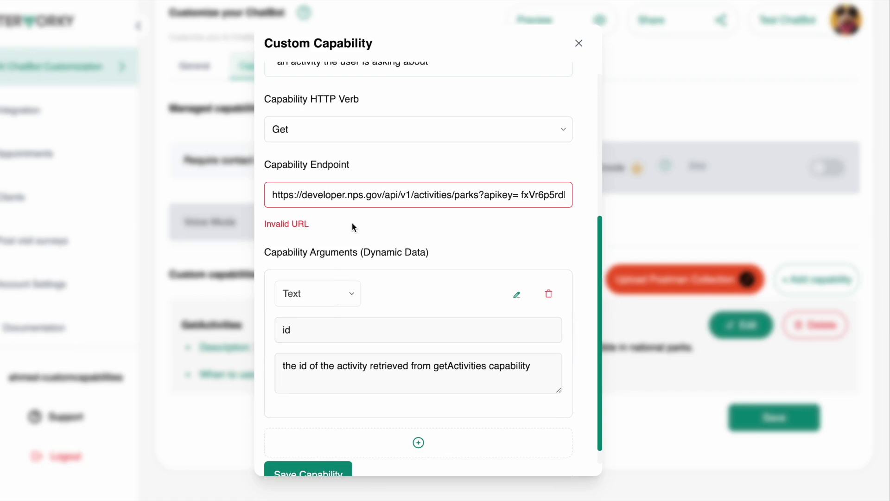
pyautogui.click(519, 194)
pyautogui.press('BackSpace')
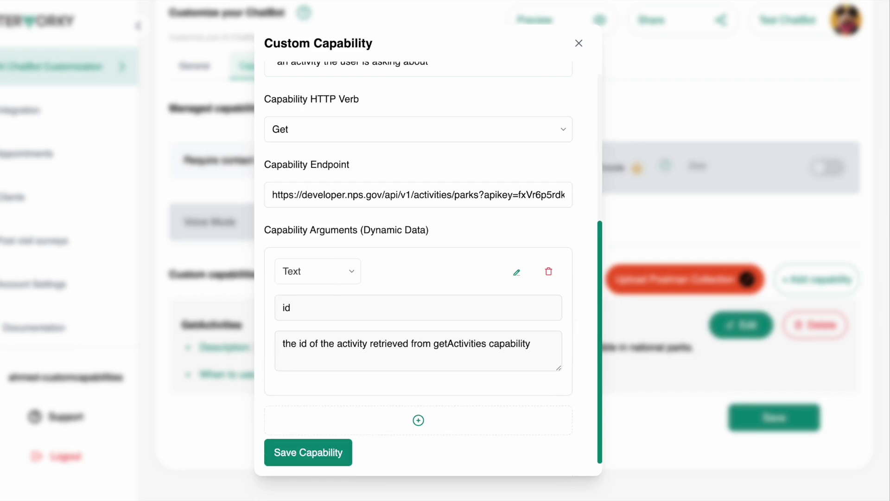
pyautogui.click(327, 457)
# - Rename the apikey query parameter to api_key in the GetActivities capability's endpoint and save the capability
pyautogui.click(362, 286)
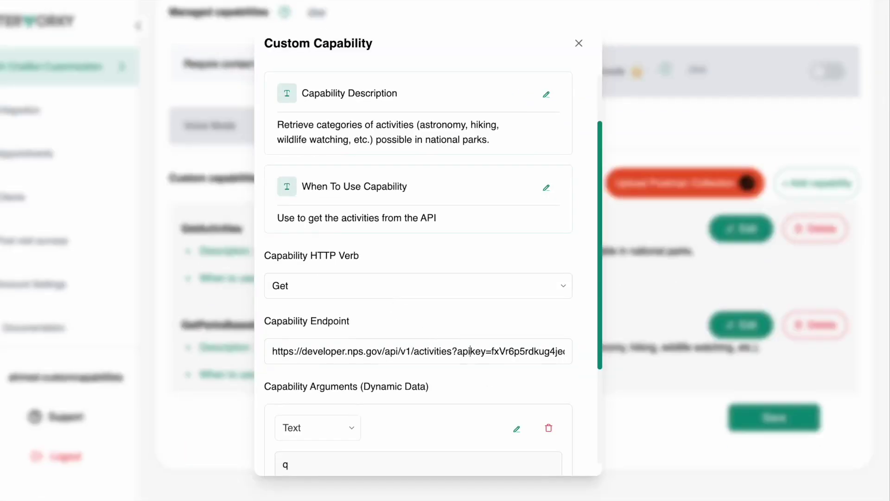
pyautogui.write('_')
pyautogui.scroll(-5, 496, 341)
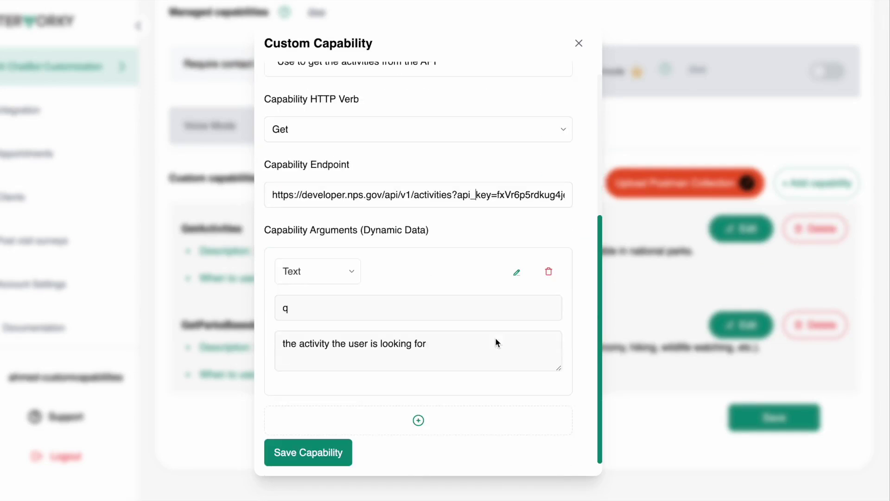
pyautogui.click(314, 453)
# - Rename the apikey query parameter to api_key in the GetParksBasedonActivity capability's endpoint
pyautogui.click(428, 355)
pyautogui.scroll(-3, 428, 352)
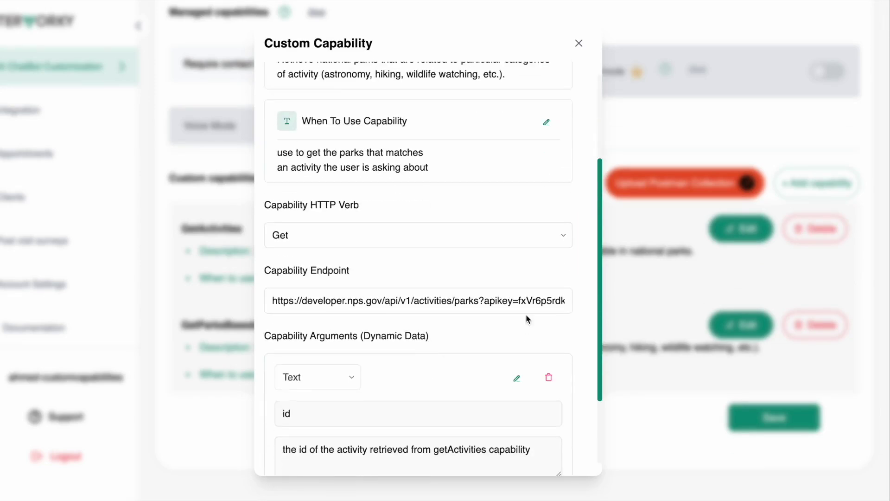
pyautogui.write('_')
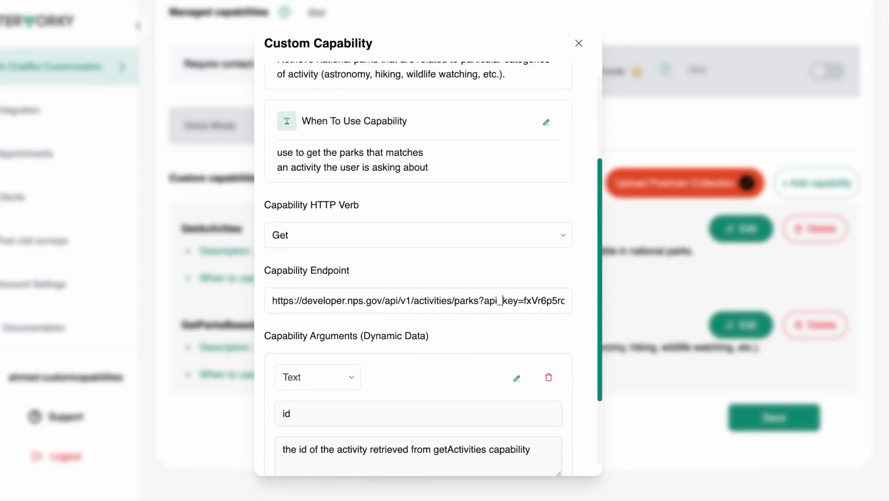
pyautogui.press('Escape')
# - Start a new custom capability and look up the parameters and example response of GET /events in the NPS API documentation
pyautogui.click(809, 194)
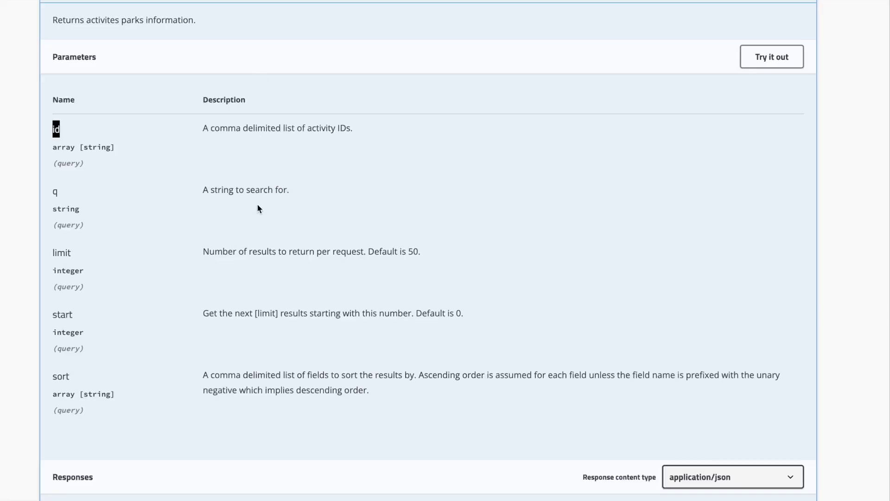
pyautogui.scroll(3, 259, 205)
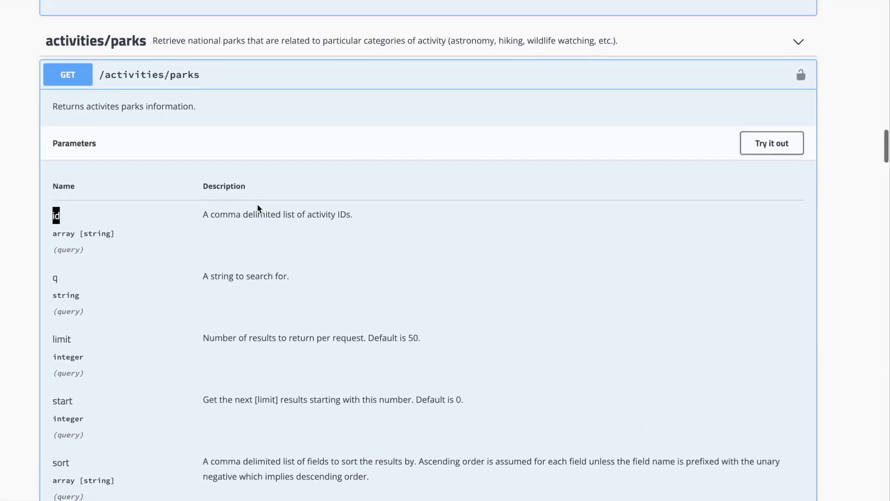
pyautogui.click(799, 85)
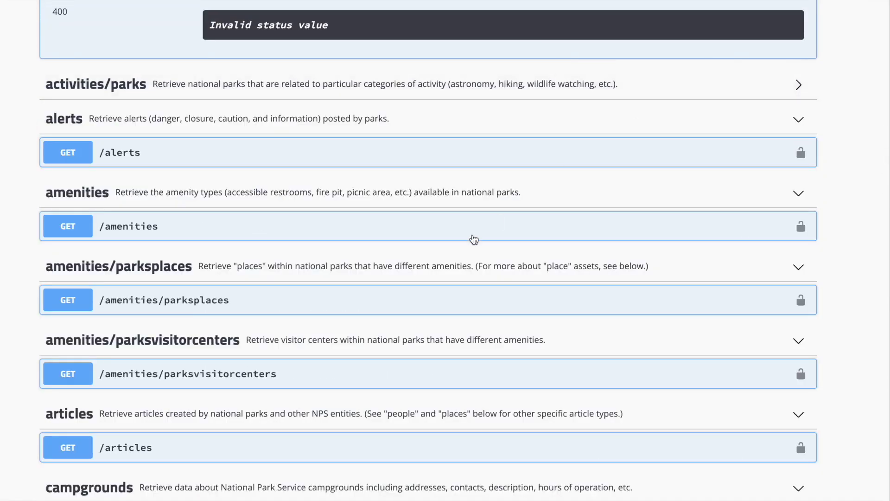
pyautogui.scroll(-9, 479, 234)
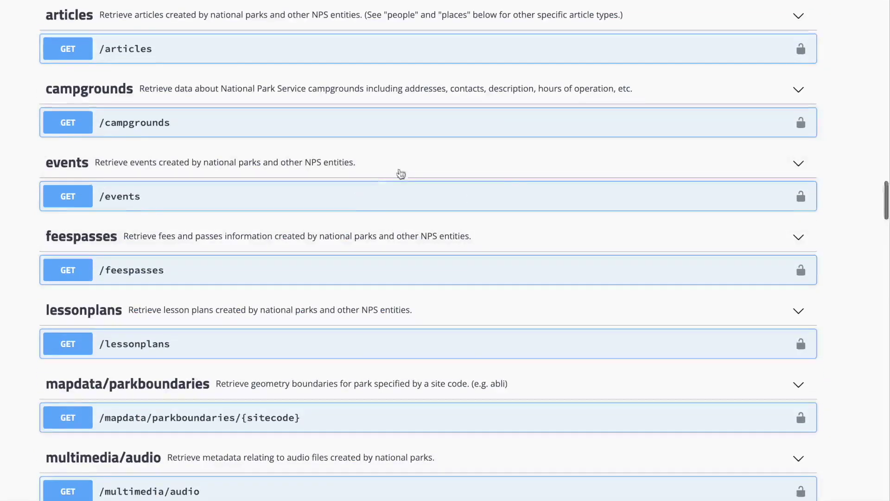
pyautogui.click(529, 165)
pyautogui.click(264, 162)
pyautogui.click(195, 196)
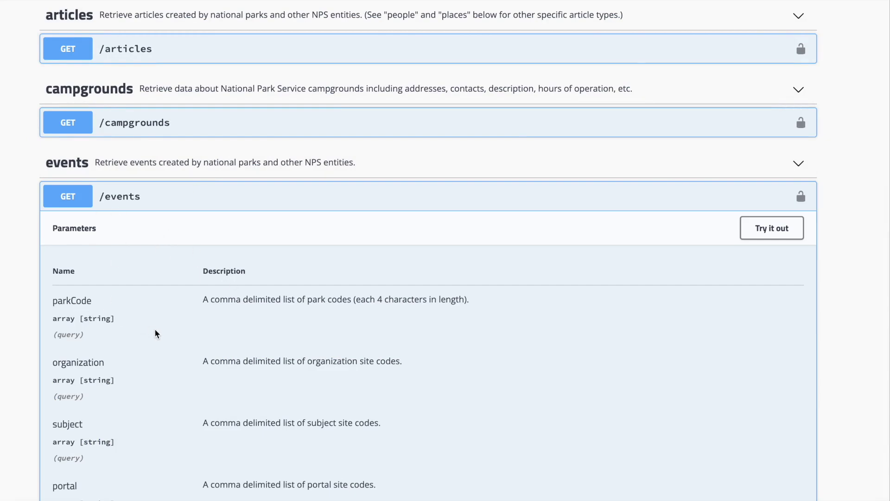
pyautogui.scroll(-20, 154, 330)
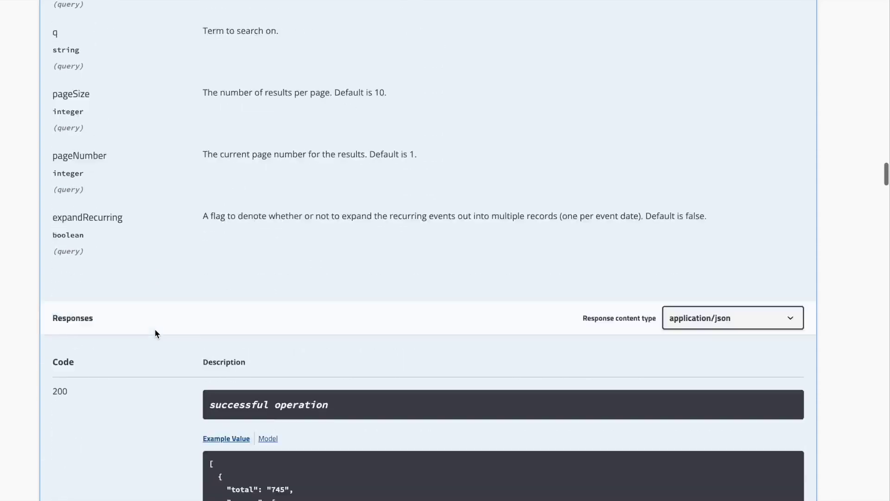
pyautogui.scroll(-10, 154, 328)
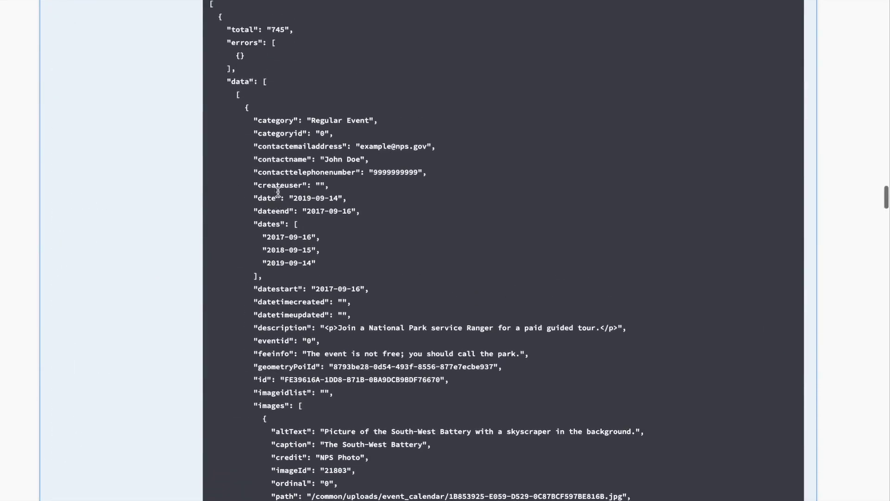
pyautogui.scroll(3, 278, 192)
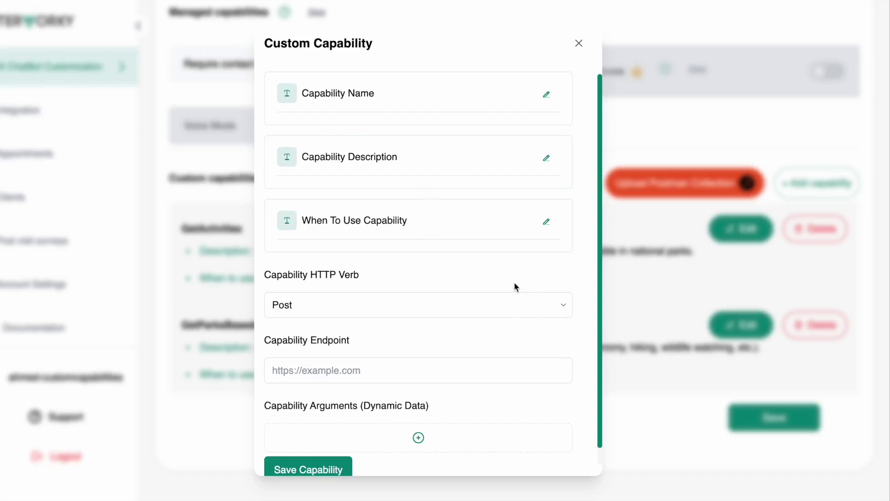
# - Set the new capability's HTTP verb to Get and name it GetParkEvents
pyautogui.click(456, 307)
pyautogui.click(400, 291)
pyautogui.click(550, 99)
pyautogui.click(550, 131)
pyautogui.write('GetParkEvents')
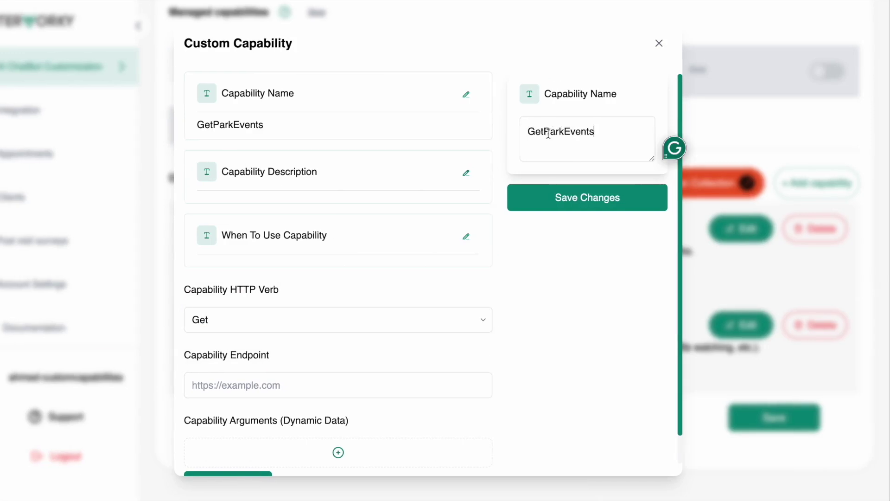
# - Describe the GetParkEvents capability with the documentation's text "Retrieve events created by national parks and other NPS entities." and save the change
pyautogui.click(463, 176)
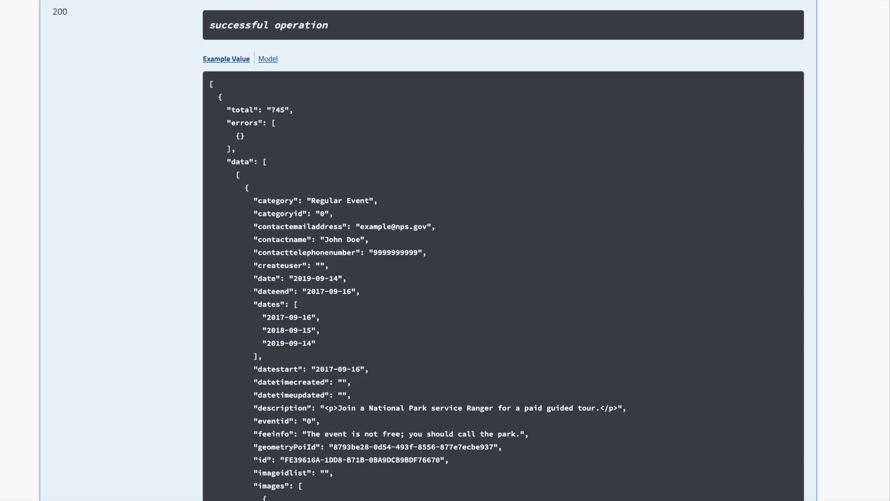
pyautogui.scroll(10, 342, 136)
pyautogui.scroll(5, 342, 136)
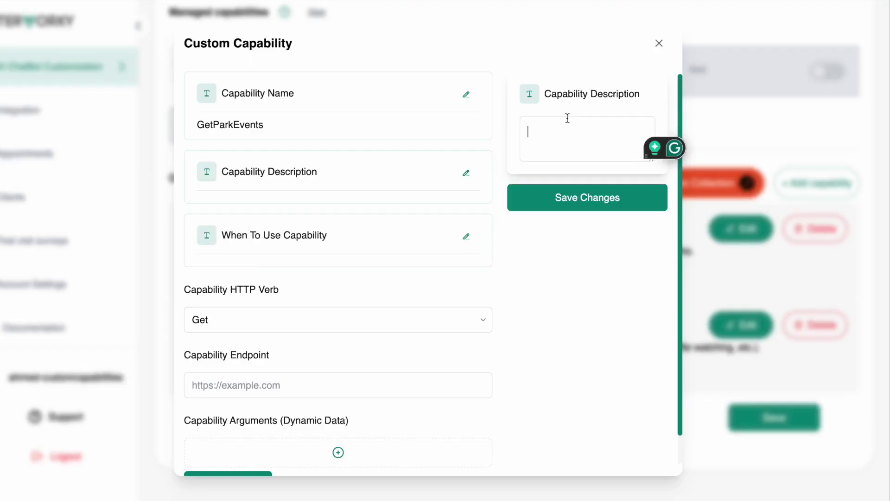
pyautogui.write('Retrieve events created by national parks and other NPS entities.')
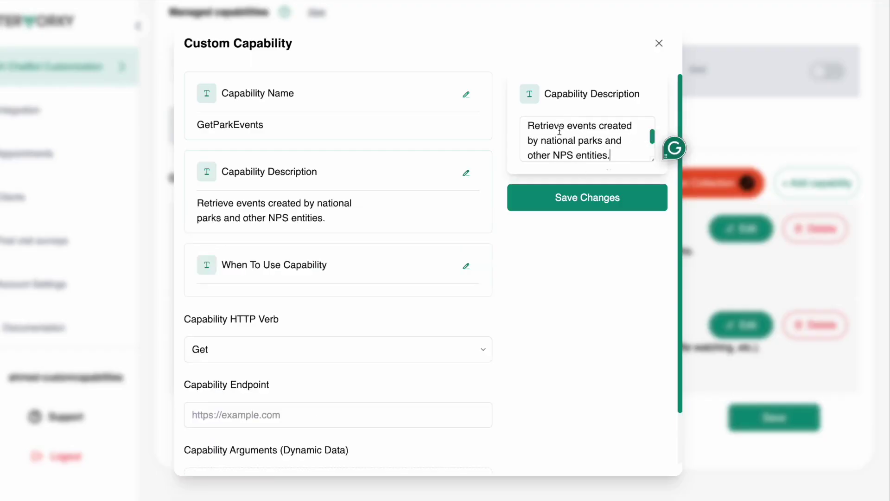
pyautogui.doubleClick(566, 156)
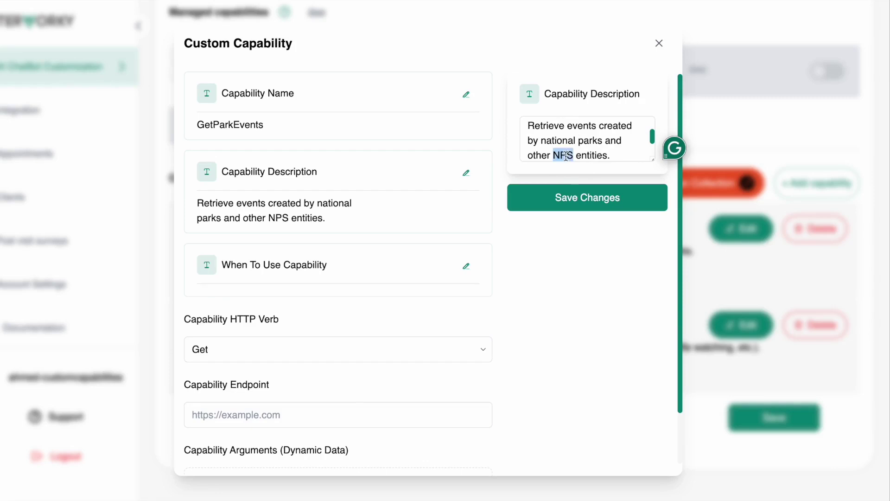
pyautogui.click(561, 197)
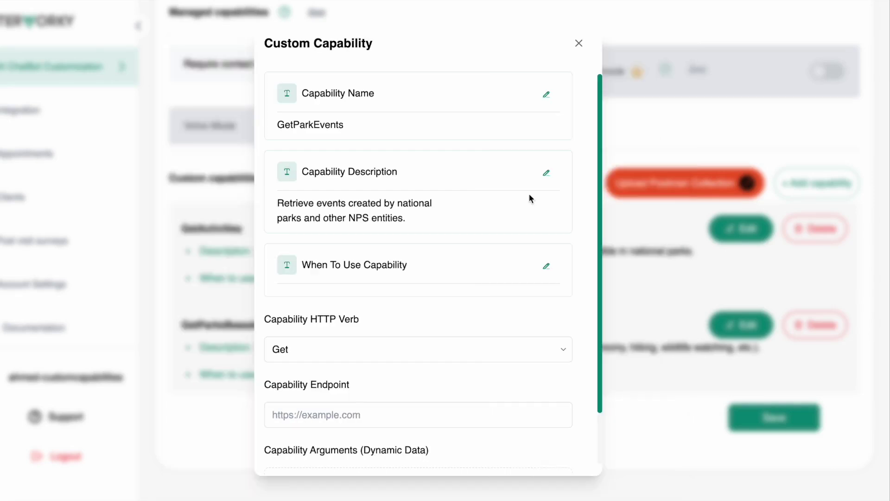
# - Set when to use the capability to "use to Retrieve events created by national parks and other NPS entities." and save the change
pyautogui.click(546, 266)
pyautogui.click(546, 147)
pyautogui.write('use to Retrieve events created by national parks and other NPS entities.')
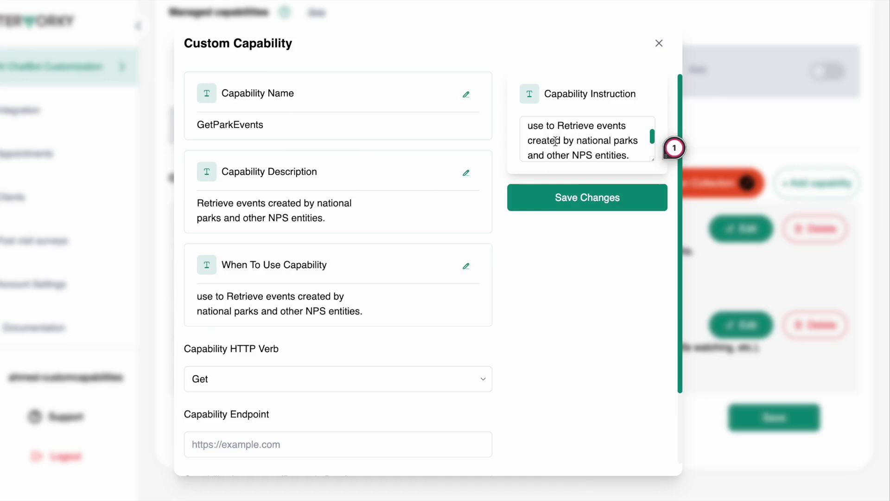
pyautogui.scroll(-1, 579, 138)
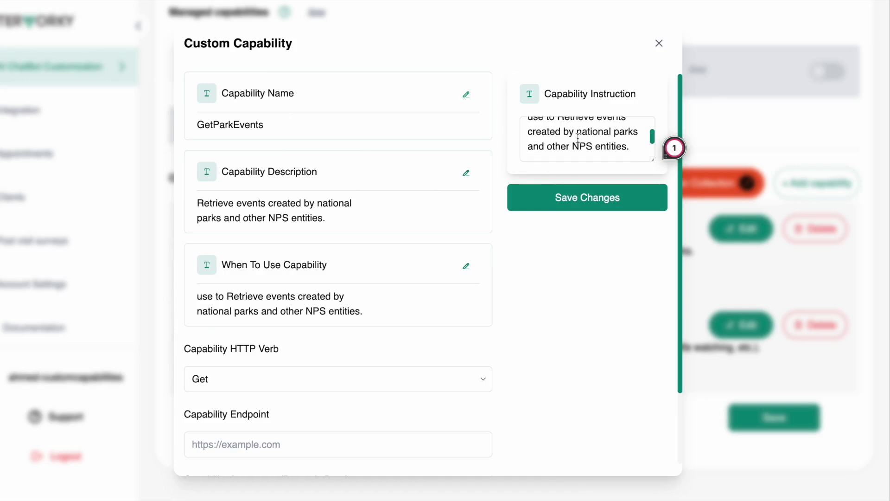
pyautogui.click(572, 199)
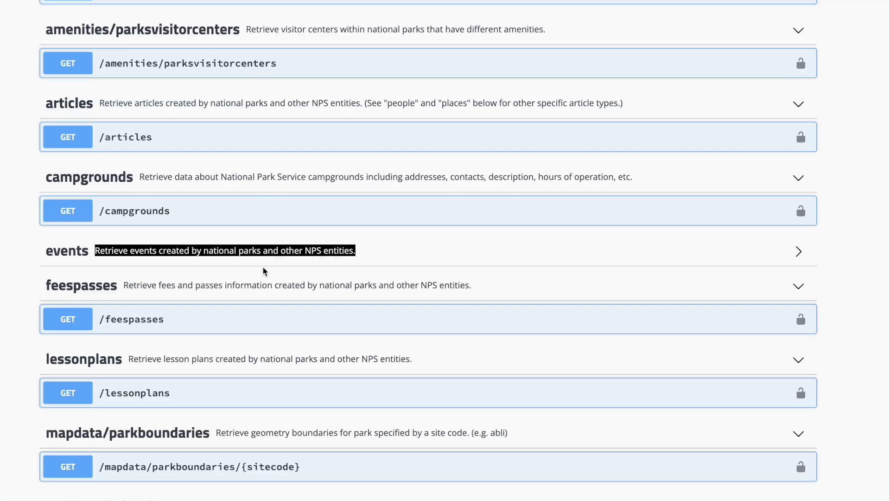
# - Expand the events section in the NPS API documentation and copy the path of its GET operation
pyautogui.scroll(1, 167, 218)
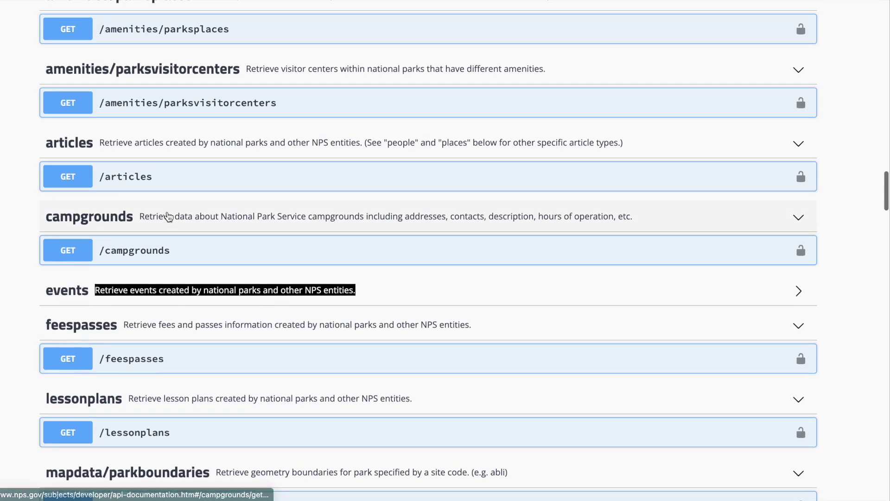
pyautogui.click(93, 289)
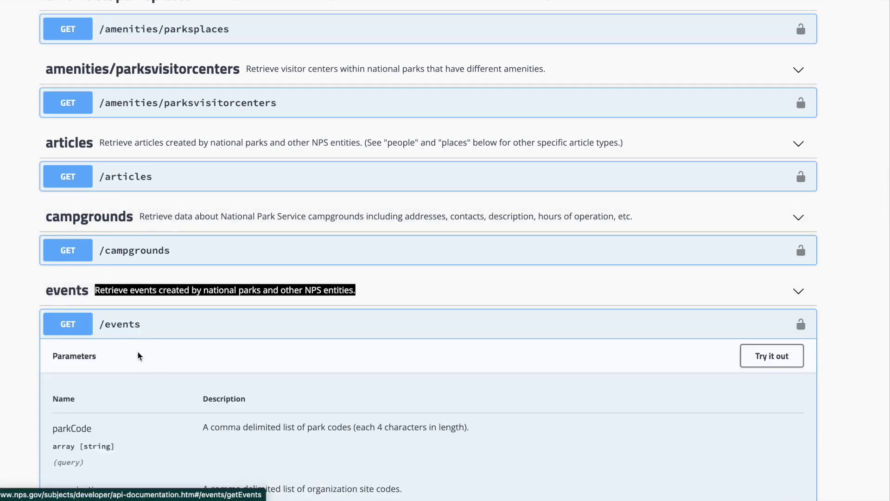
pyautogui.moveTo(140, 325); pyautogui.dragTo(97, 326)
pyautogui.press('super+c')
pyautogui.press('super+Tab')
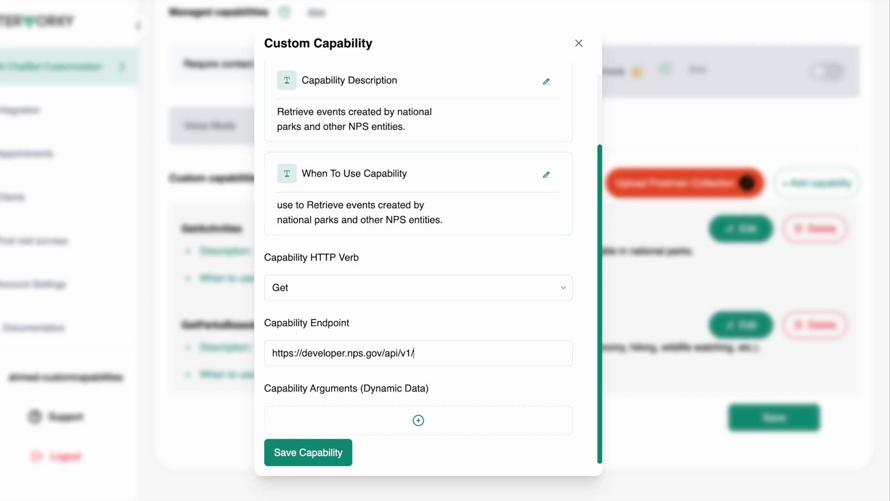
pyautogui.click(427, 347)
pyautogui.press('super+v')
pyautogui.write('?api_key=')
pyautogui.press('super+Tab')
pyautogui.press('super+Tab')
pyautogui.press('super+v')
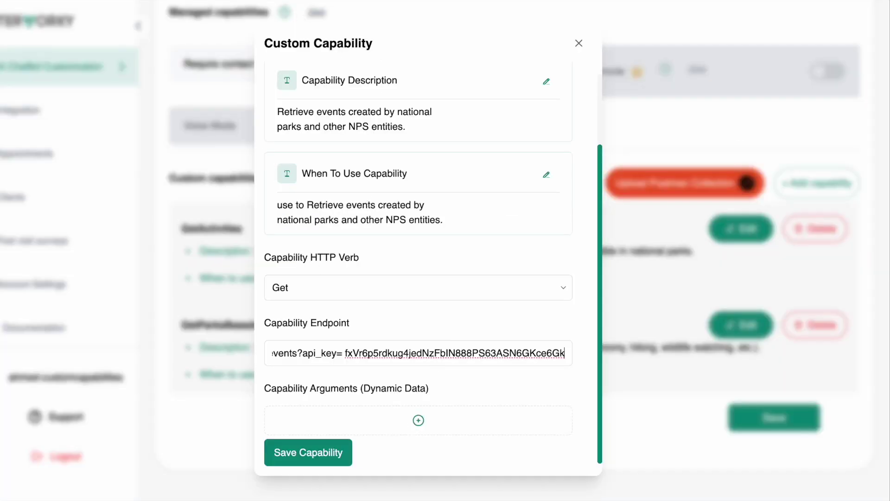
# - Copy the parkCode parameter's name from the GET /events operation in the API documentation
pyautogui.press('super+Tab')
pyautogui.scroll(-2, 261, 220)
pyautogui.click(215, 247)
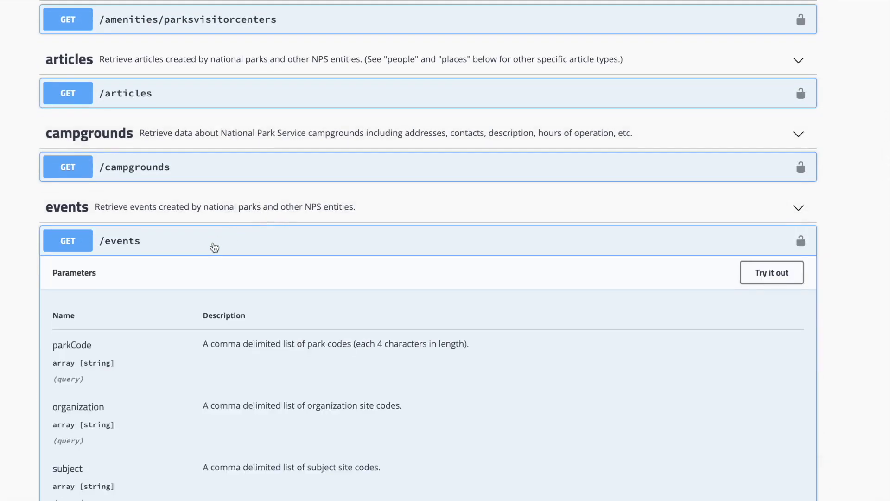
pyautogui.scroll(-3, 214, 246)
pyautogui.doubleClick(71, 175)
pyautogui.hotkey('ctrl', 'c')
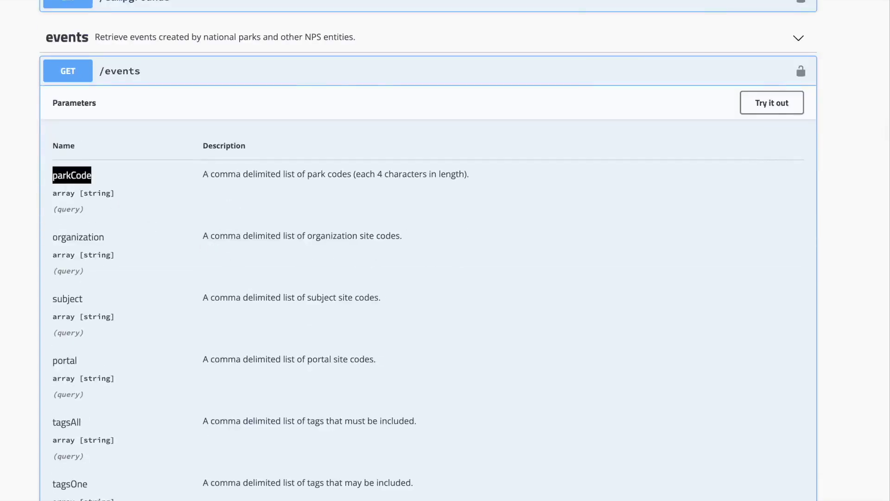
# - Add a text argument to the GetParkEvents capability and name it parkCode
pyautogui.press('super+Tab')
pyautogui.click(419, 420)
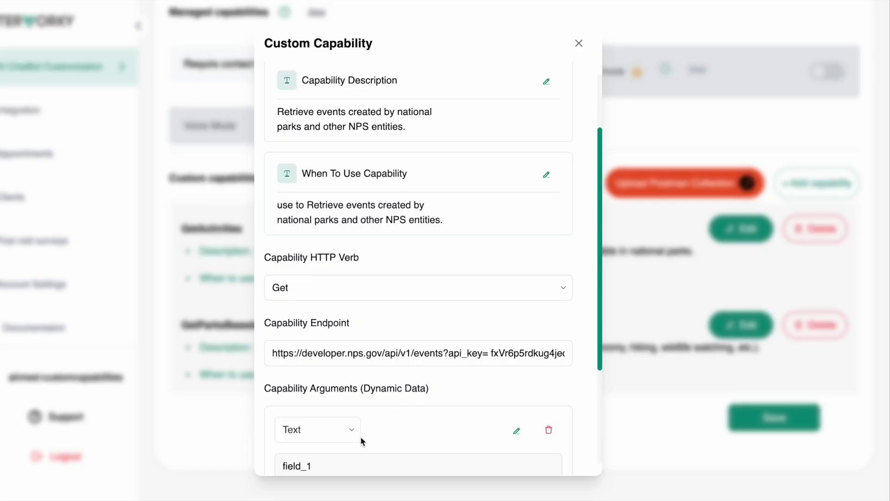
pyautogui.scroll(-3, 360, 434)
pyautogui.click(517, 305)
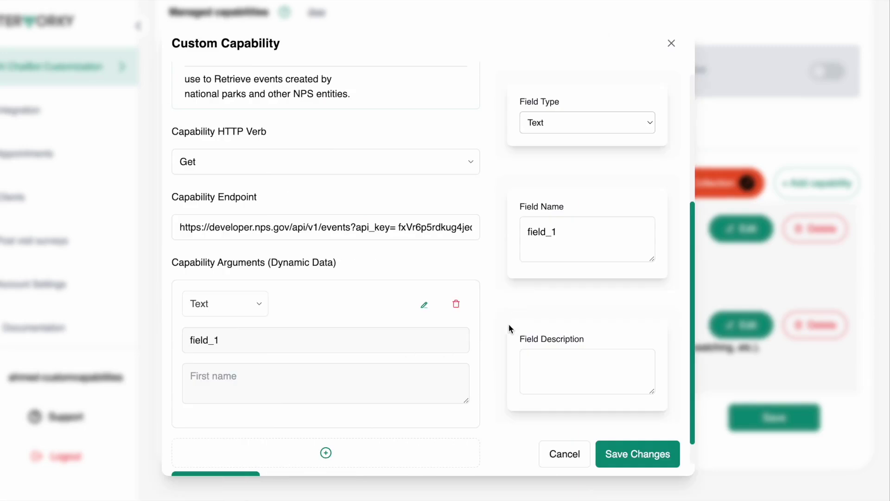
pyautogui.doubleClick(549, 242)
pyautogui.hotkey('ctrl', 'v')
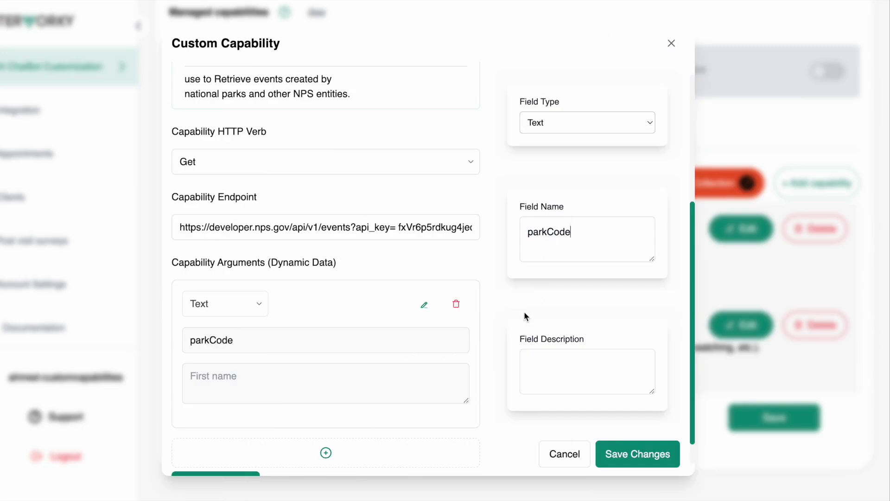
# - Check the parkCode parameter in the API documentation and describe the argument as "The park code 4 characters in length"
pyautogui.press('super+Tab')
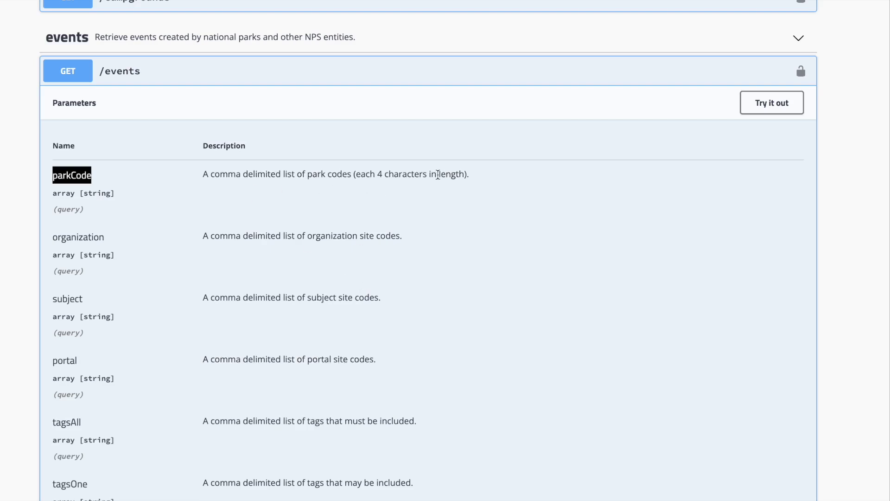
pyautogui.press('super+Tab')
pyautogui.click(575, 361)
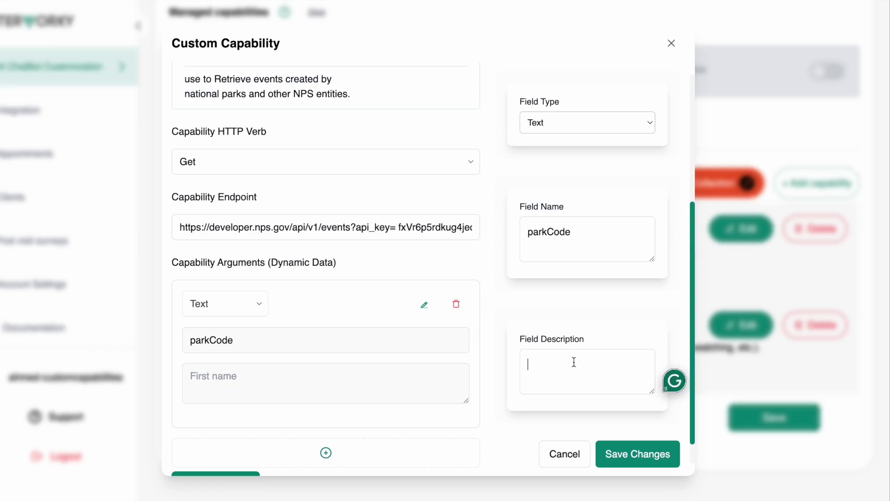
pyautogui.write('The park code 4 characters in length')
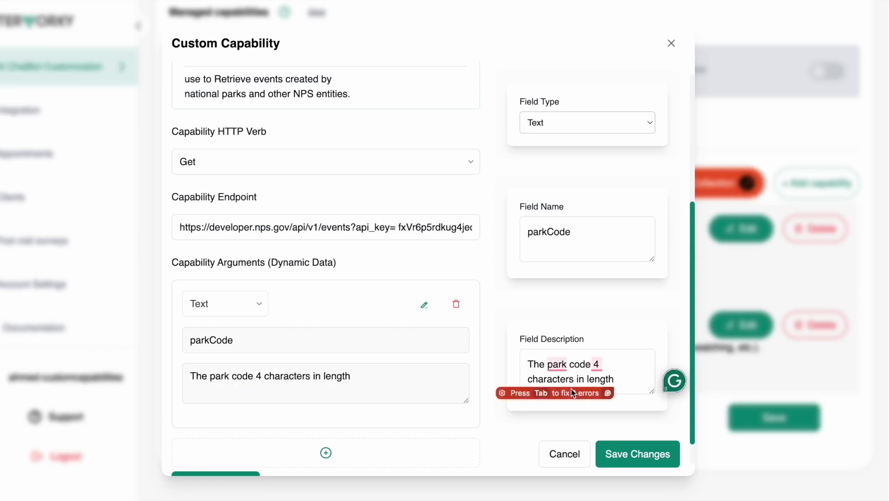
pyautogui.scroll(-1, 483, 378)
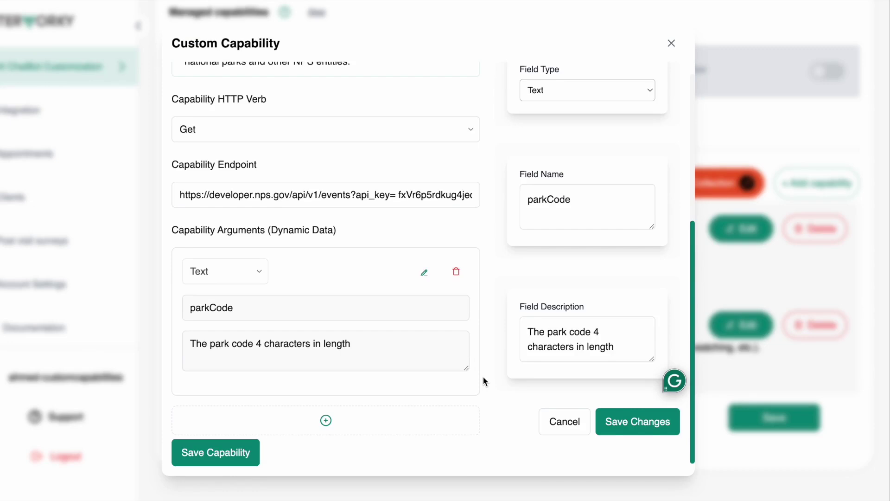
# - Remove the stray space before the API key in the GetParkEvents endpoint and check the rest of the form
pyautogui.scroll(2, 483, 376)
pyautogui.click(398, 237)
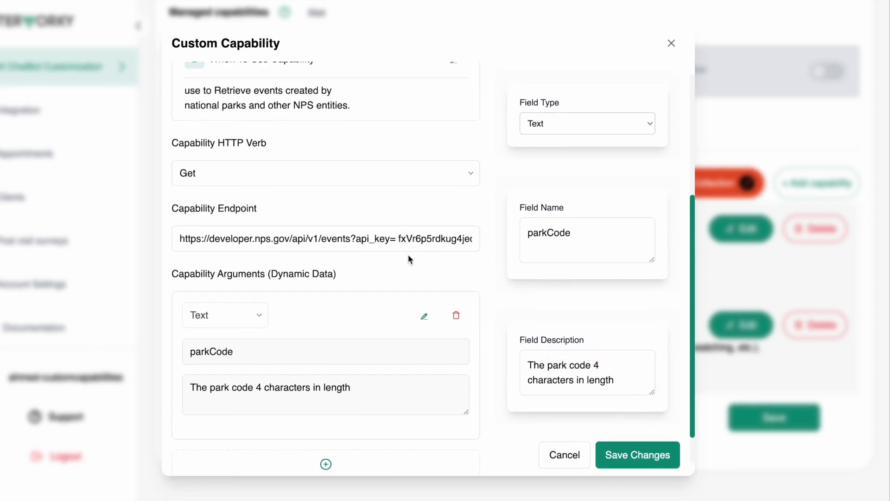
pyautogui.press('BackSpace')
pyautogui.scroll(4, 424, 76)
pyautogui.scroll(-5, 423, 142)
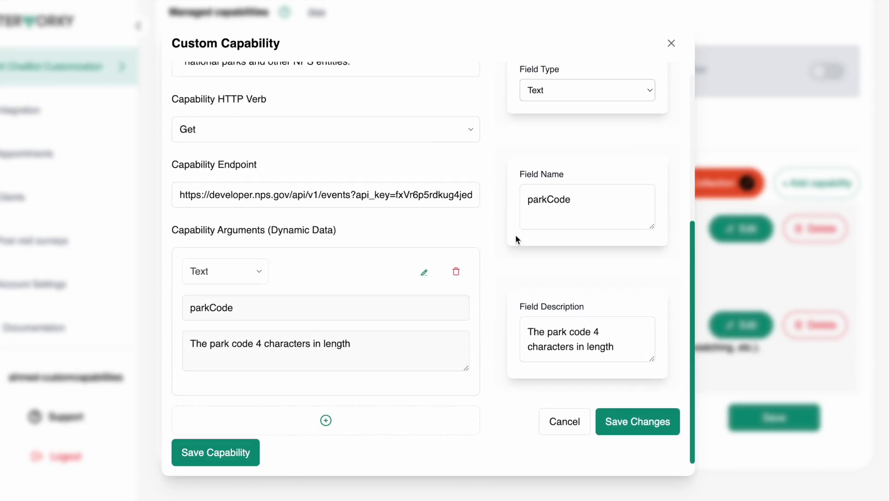
# - Save the parkCode argument and the GetParkEvents capability, and save the chatbot's customization
pyautogui.click(615, 420)
pyautogui.click(332, 451)
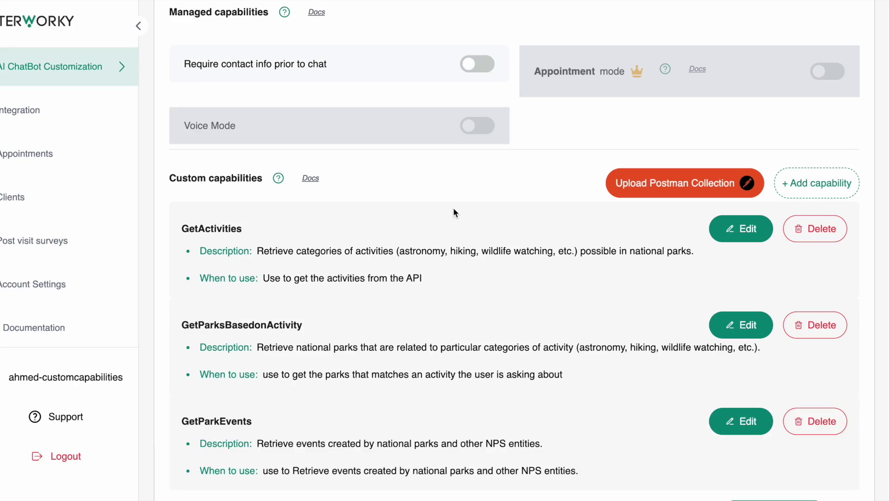
pyautogui.scroll(-3, 454, 212)
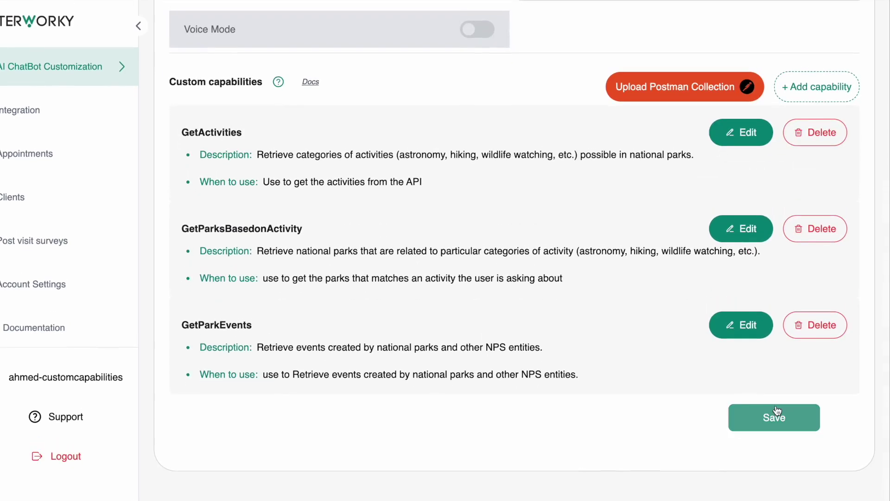
pyautogui.click(773, 415)
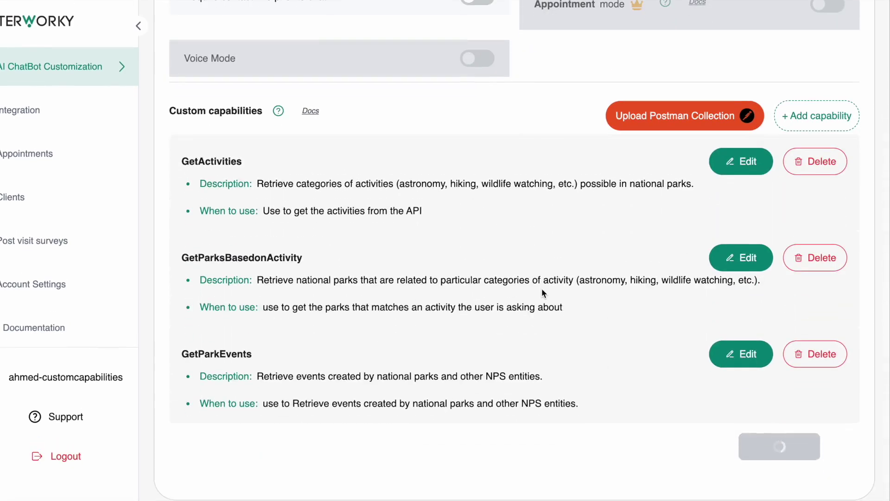
# - Open the National Parks Expert chat and ask "What parks are good for hiking in california?"
pyautogui.scroll(5, 542, 288)
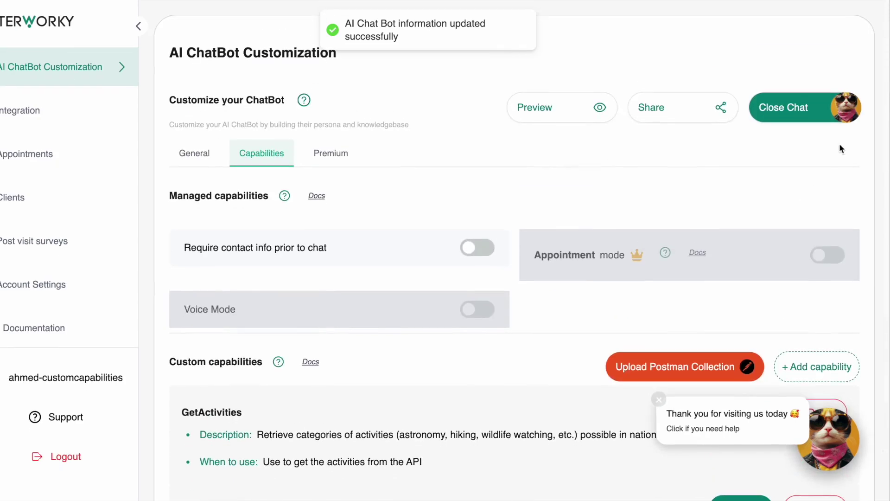
pyautogui.click(761, 409)
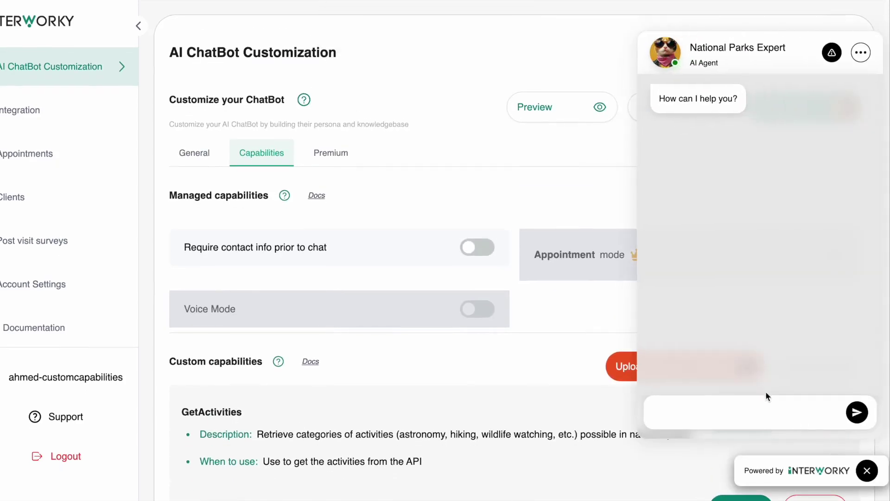
pyautogui.click(705, 412)
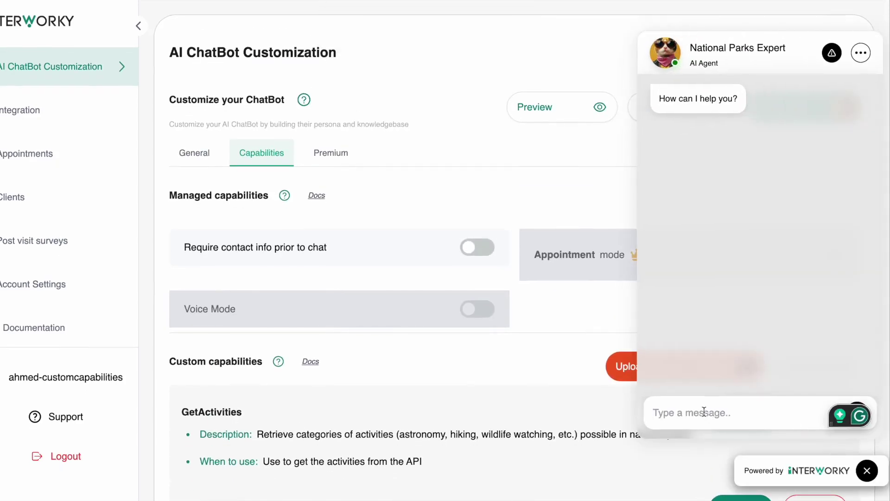
pyautogui.write('What')
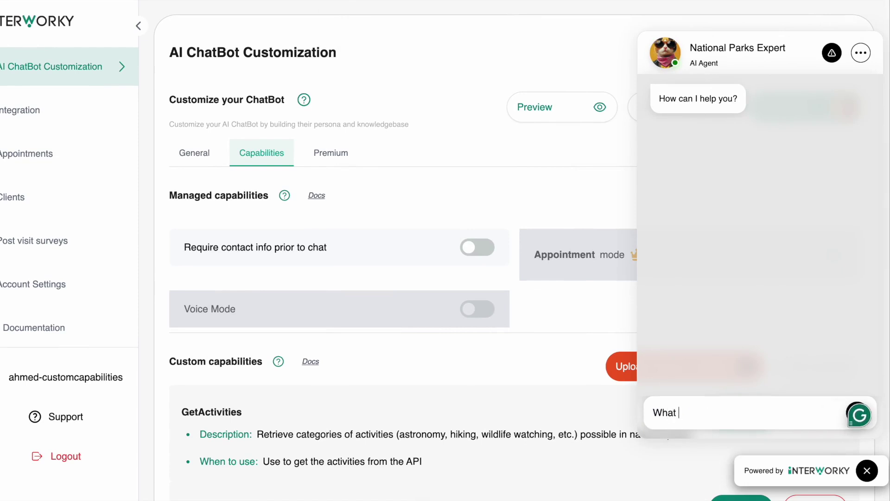
pyautogui.write(' parks are good for hiking in cal')
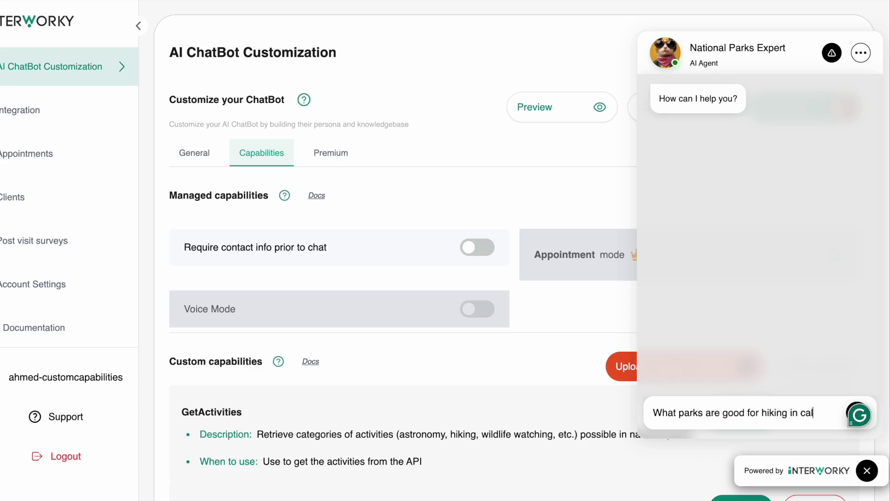
pyautogui.write('ifornia?')
pyautogui.press('Return')
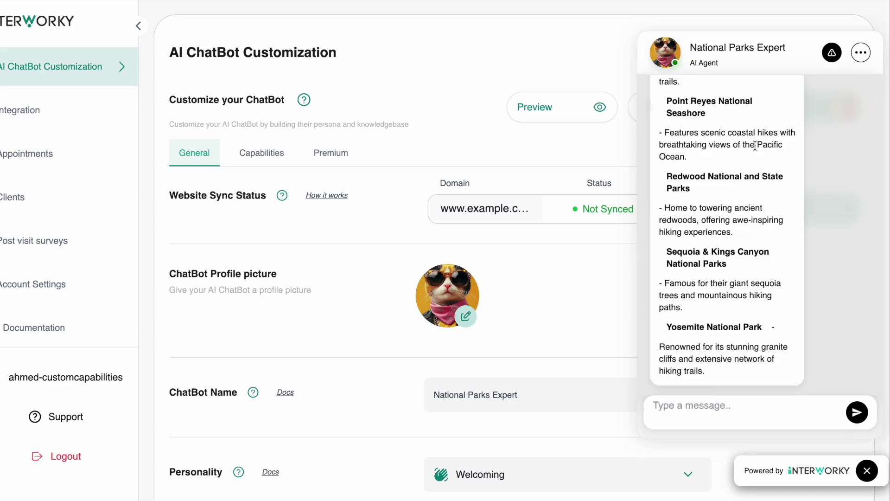
# - Read through the chatbot's reply on California hiking parks and examine the linked park names and descriptions
pyautogui.scroll(10, 713, 218)
pyautogui.scroll(-1, 713, 218)
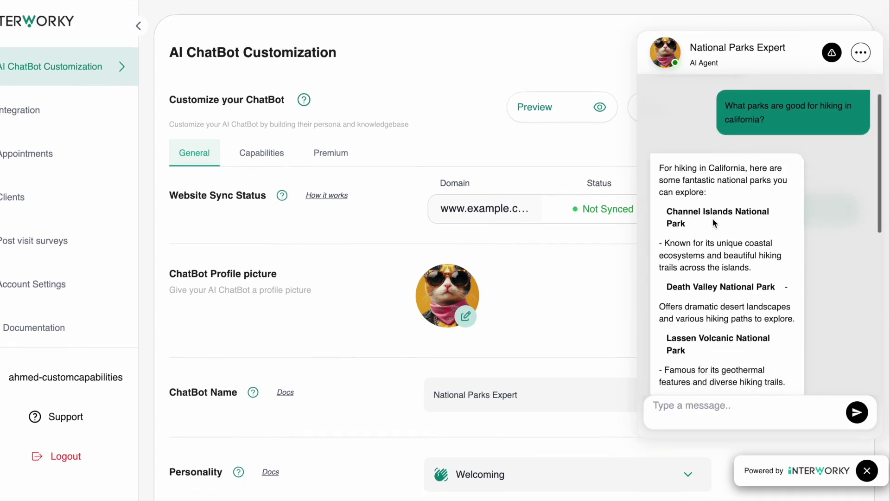
pyautogui.scroll(-3, 732, 190)
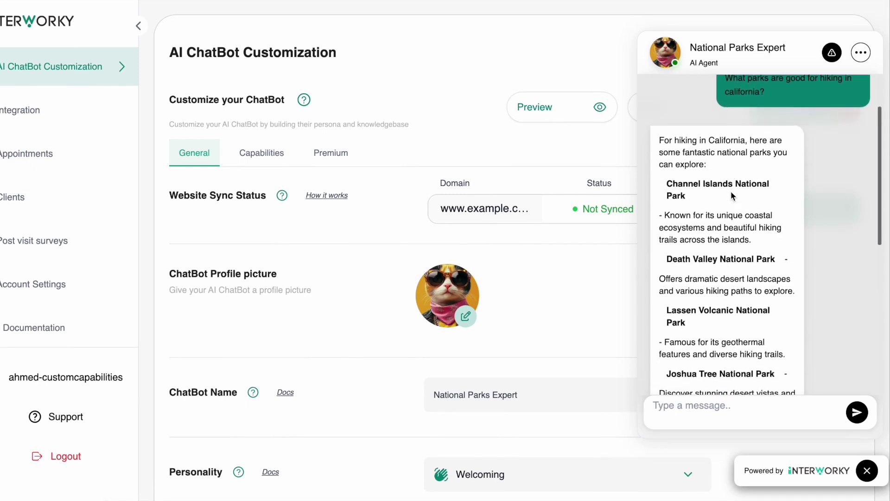
pyautogui.scroll(-3, 732, 196)
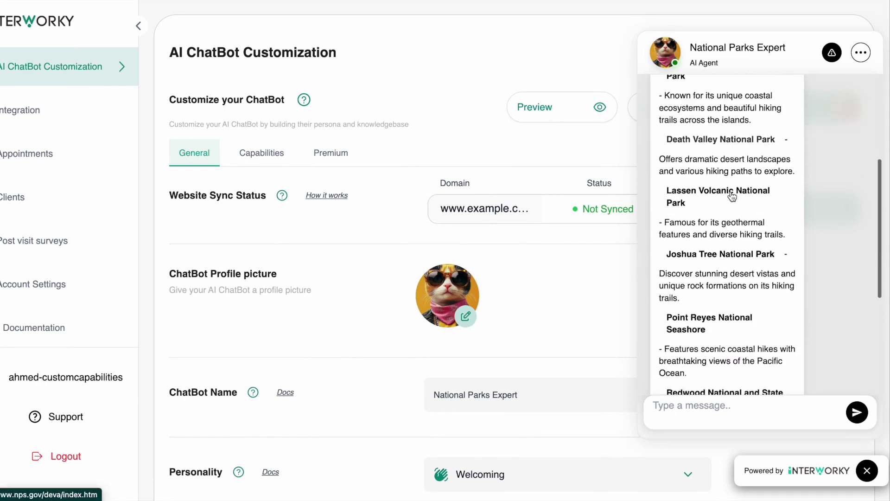
pyautogui.scroll(3, 731, 196)
pyautogui.scroll(-6, 732, 195)
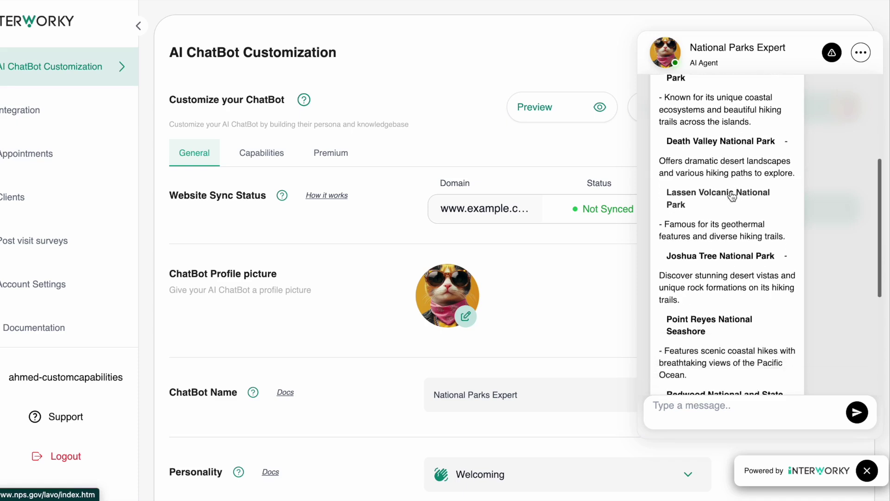
pyautogui.scroll(-1, 701, 232)
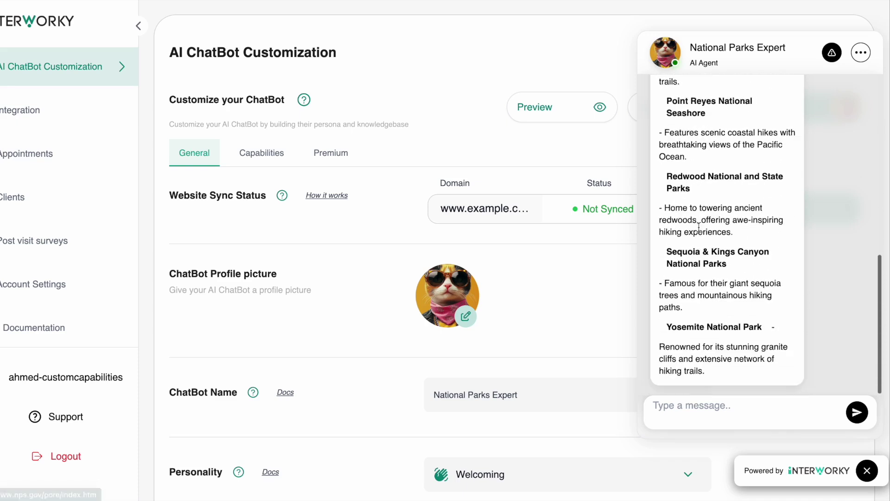
pyautogui.scroll(4, 701, 232)
pyautogui.scroll(4, 701, 232)
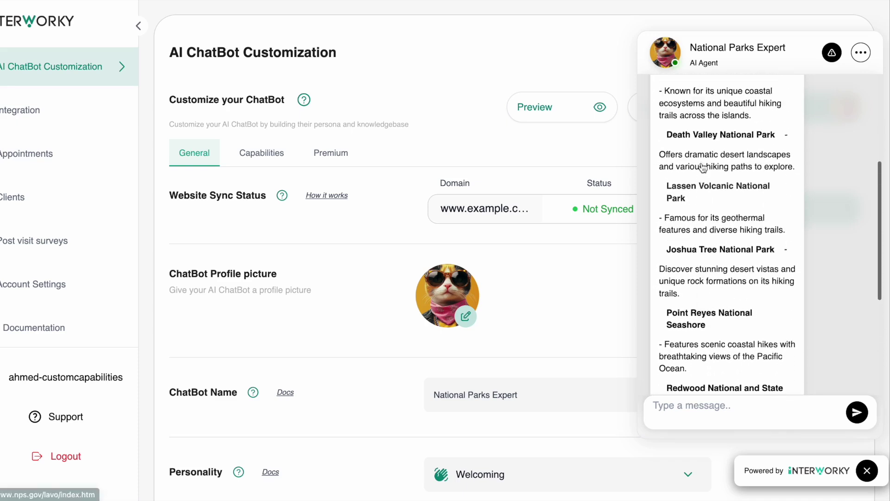
pyautogui.scroll(-2, 720, 206)
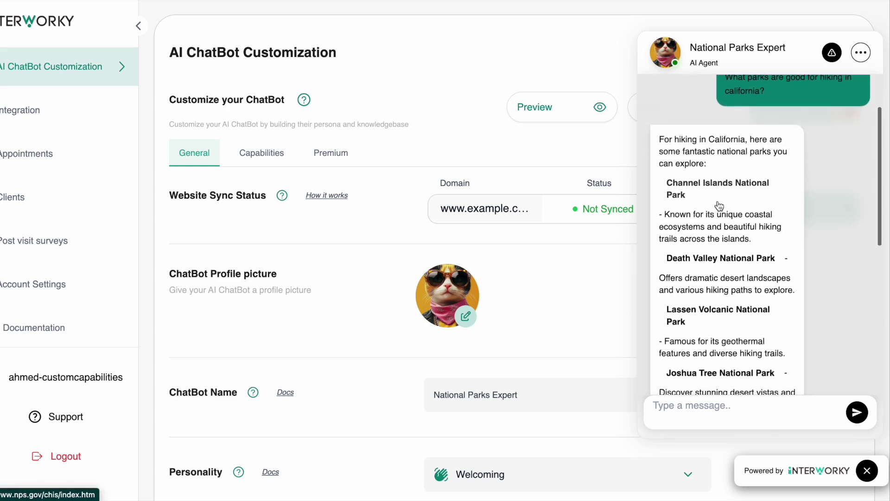
# - Open the reply's Joshua Tree National Park link in a new browser tab and look through the park's page
pyautogui.rightClick(695, 311)
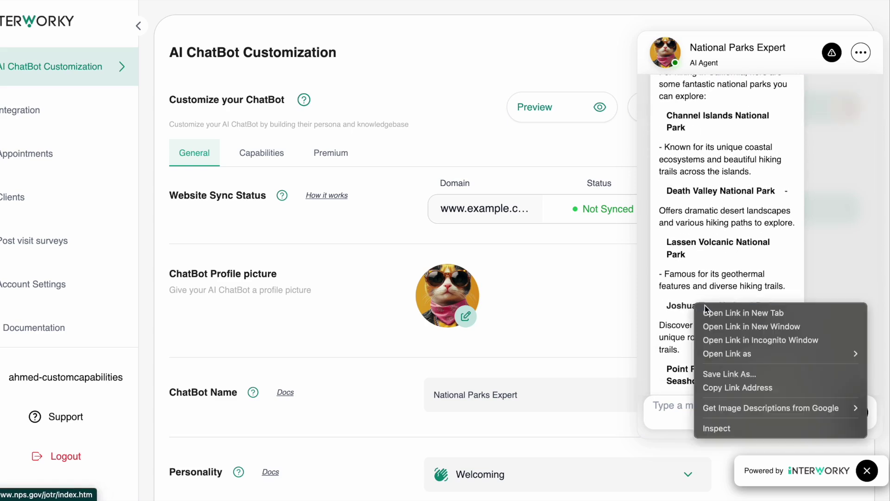
pyautogui.click(700, 312)
pyautogui.hotkey('ctrl', 'Tab')
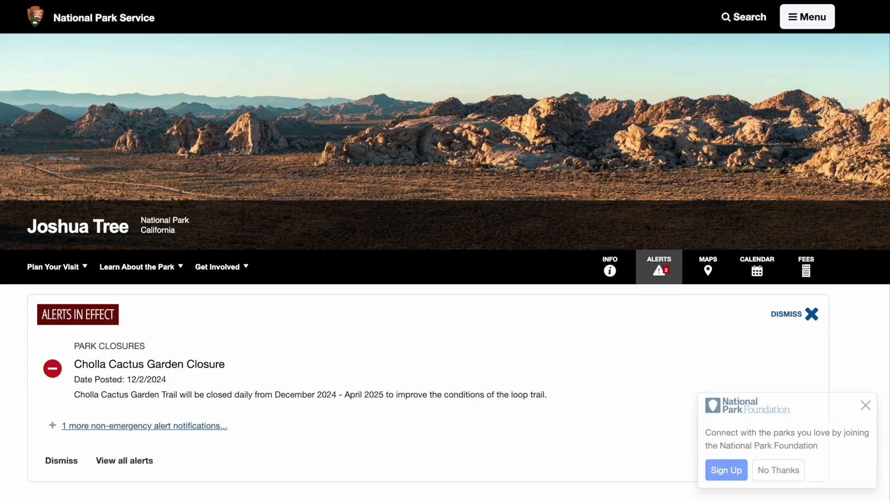
pyautogui.scroll(-8, 255, 282)
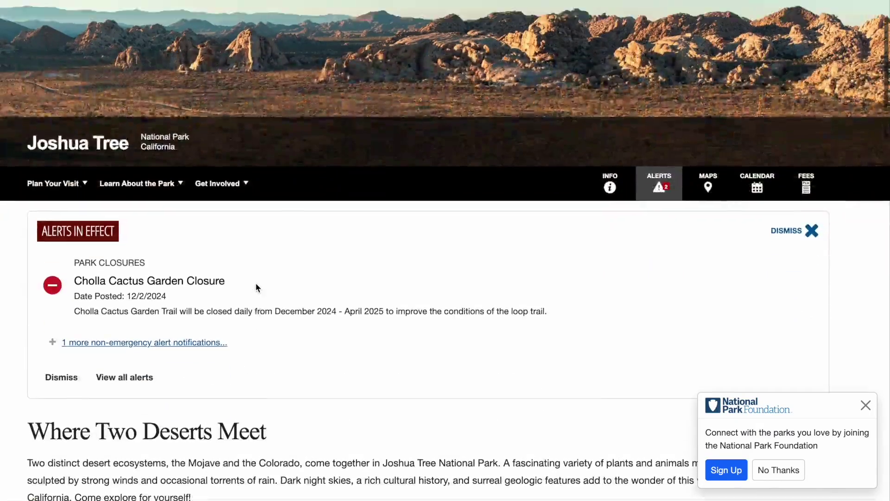
pyautogui.scroll(-7, 257, 288)
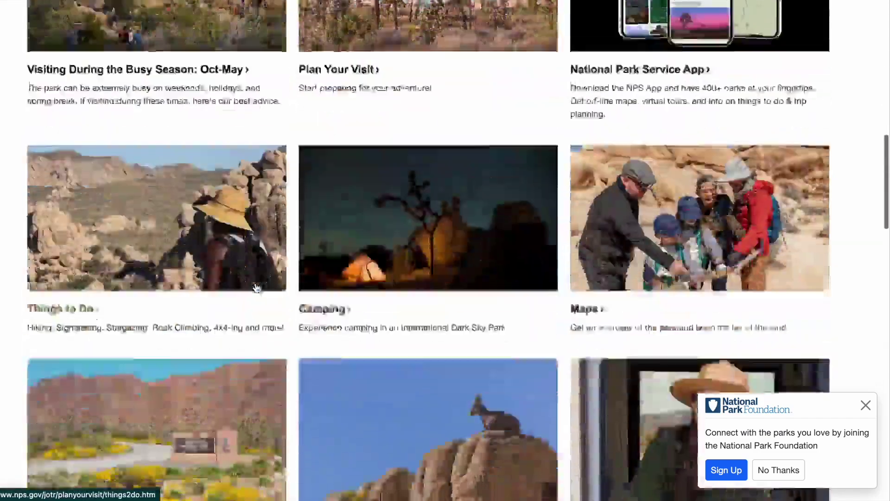
pyautogui.scroll(9, 256, 286)
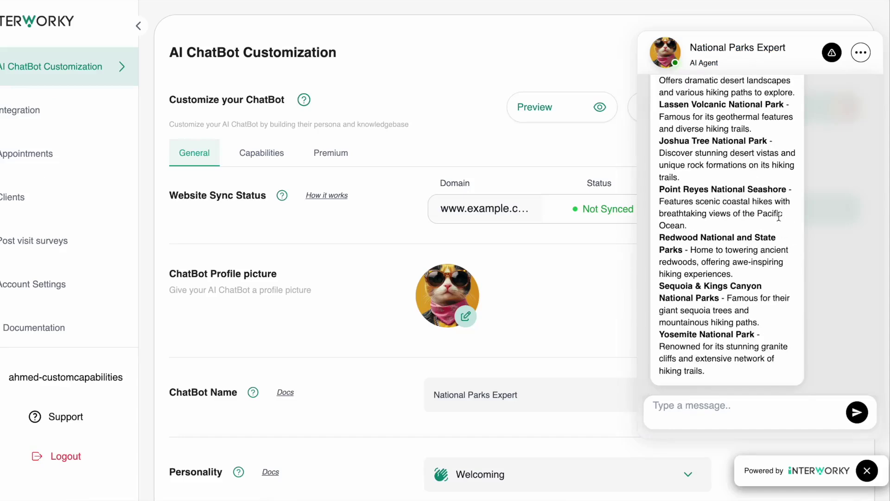
# - Return to the chatbot and ask "What events are happening in Joshua park?"
pyautogui.click(675, 404)
pyautogui.write('What')
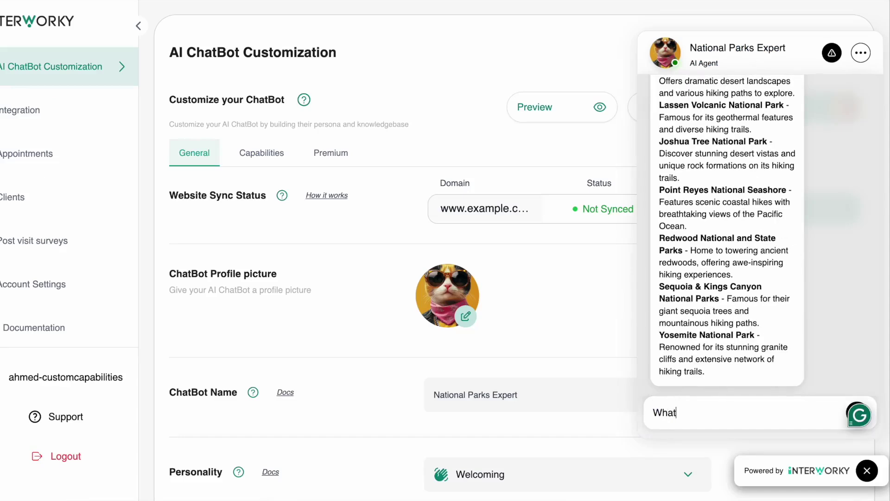
pyautogui.write(' events are happeni')
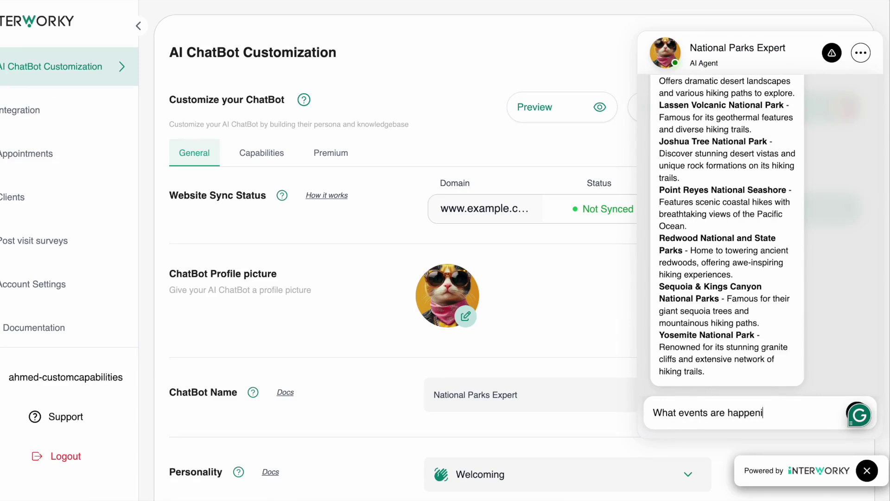
pyautogui.write('ng in Joh')
pyautogui.write('s')
pyautogui.write('ua park')
pyautogui.write('?')
pyautogui.press('Return')
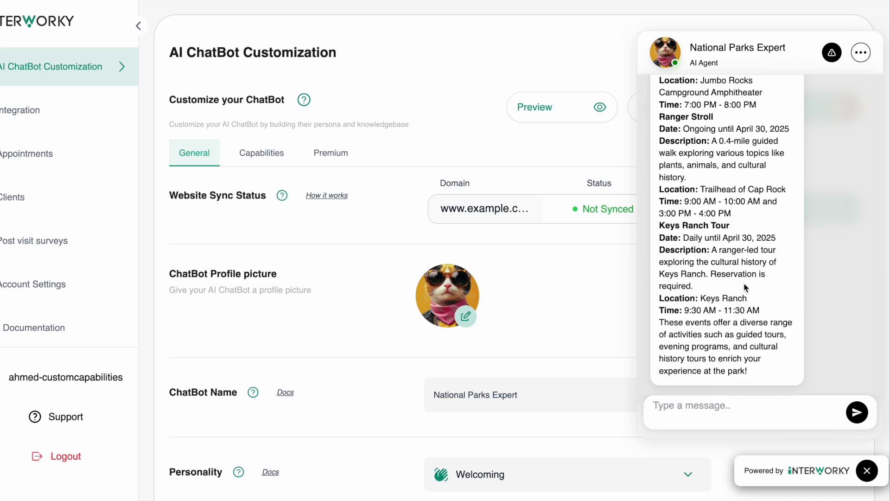
# - Review the chatbot's park events reply and copy the earlier question "What parks are good for hiking in california?" from the chat
pyautogui.scroll(4, 745, 287)
pyautogui.scroll(1, 745, 284)
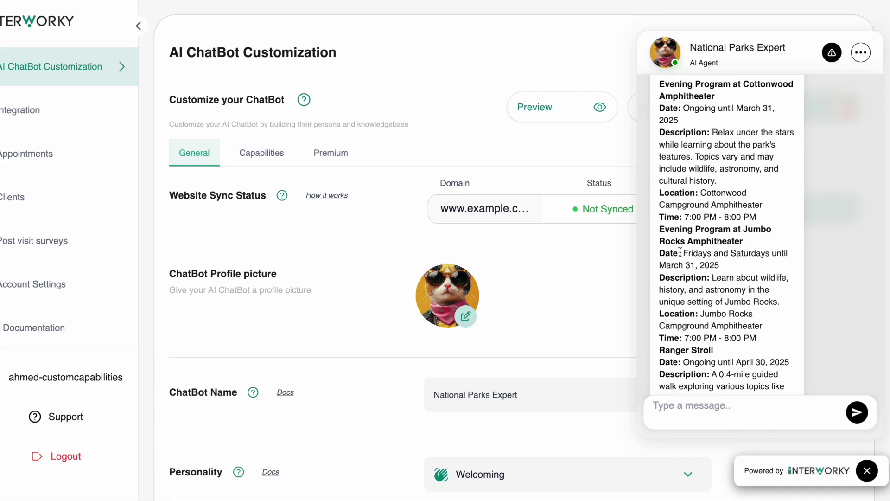
pyautogui.scroll(2, 680, 252)
pyautogui.scroll(4, 680, 252)
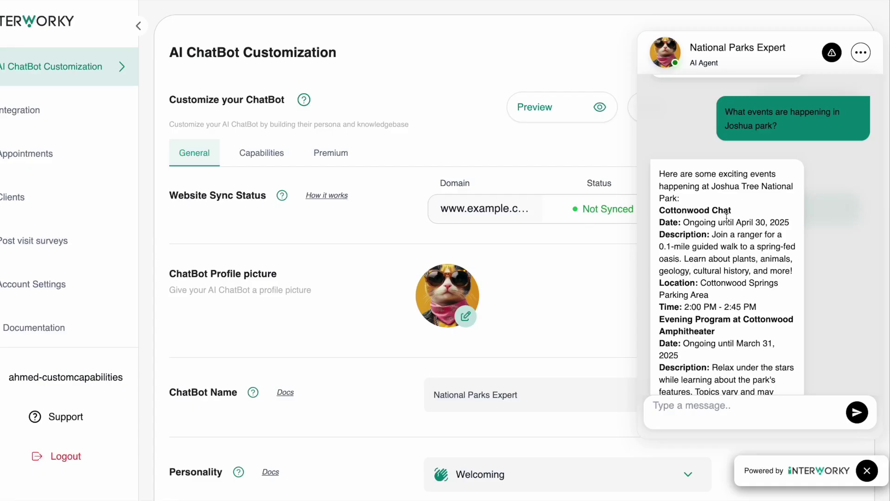
pyautogui.scroll(10, 726, 217)
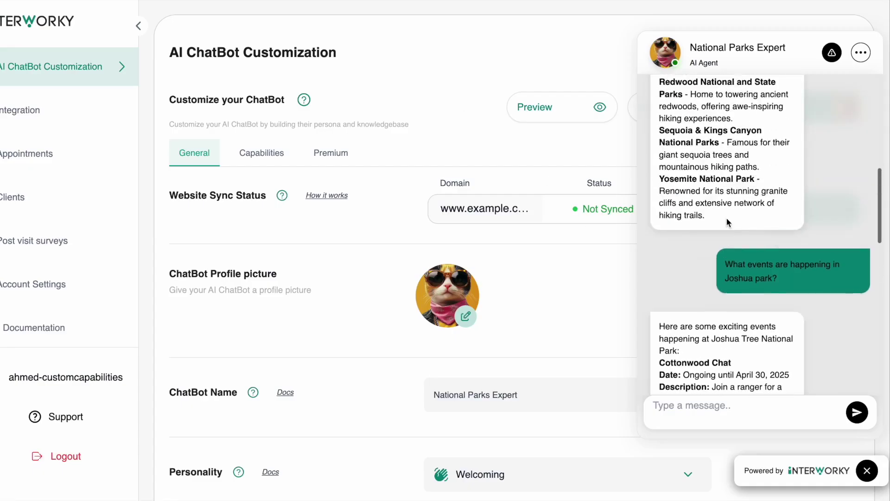
pyautogui.scroll(1, 730, 171)
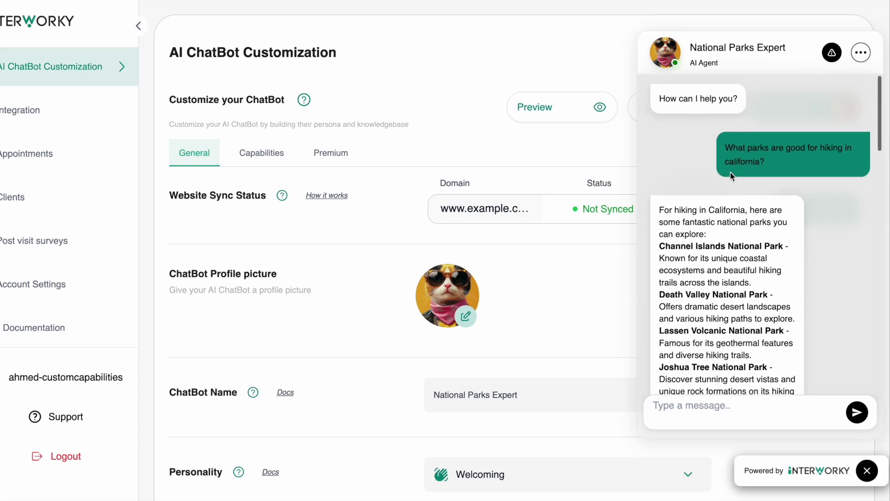
pyautogui.moveTo(765, 162); pyautogui.dragTo(719, 143)
pyautogui.press('super+c')
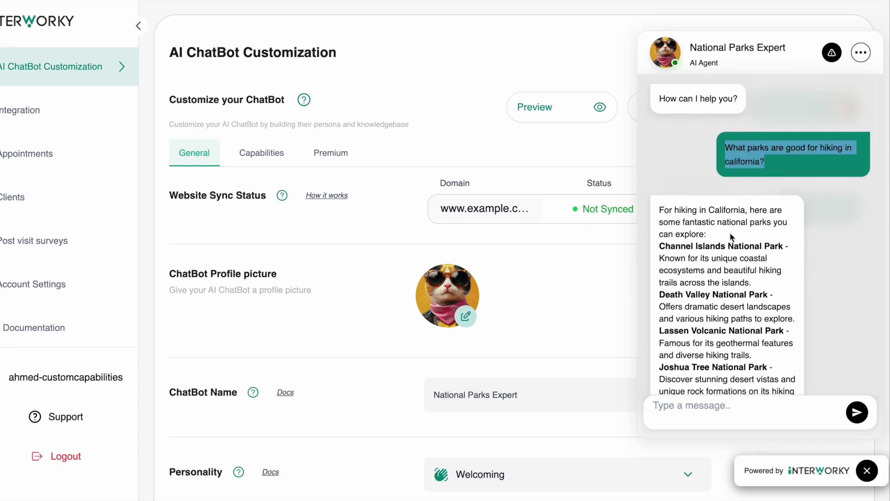
# - Copy the question "What parks are good for hiking in california?" from the chatbot conversation, switch to ChatGPT and ask it there
pyautogui.scroll(-1, 700, 239)
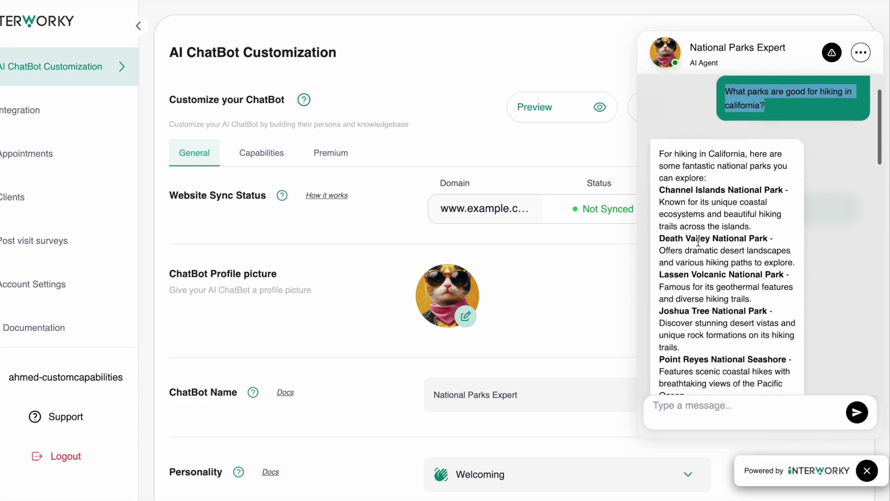
pyautogui.scroll(1, 699, 242)
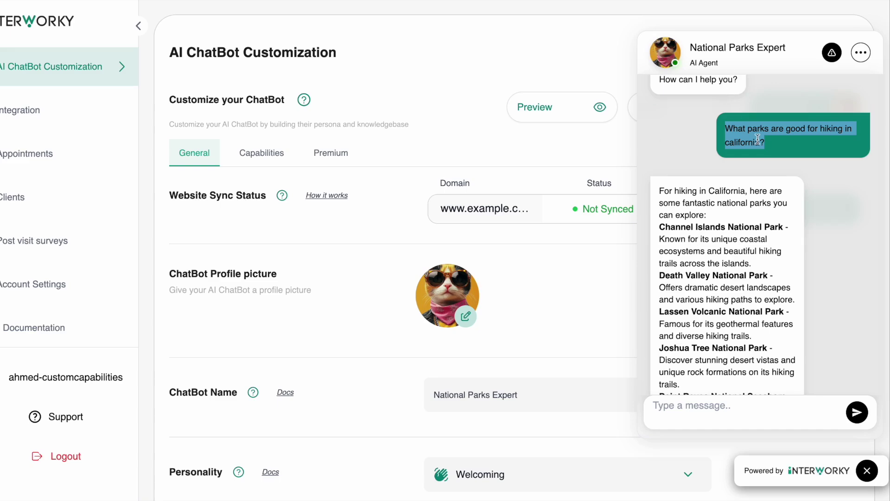
pyautogui.click(772, 145)
pyautogui.moveTo(772, 145); pyautogui.dragTo(701, 121)
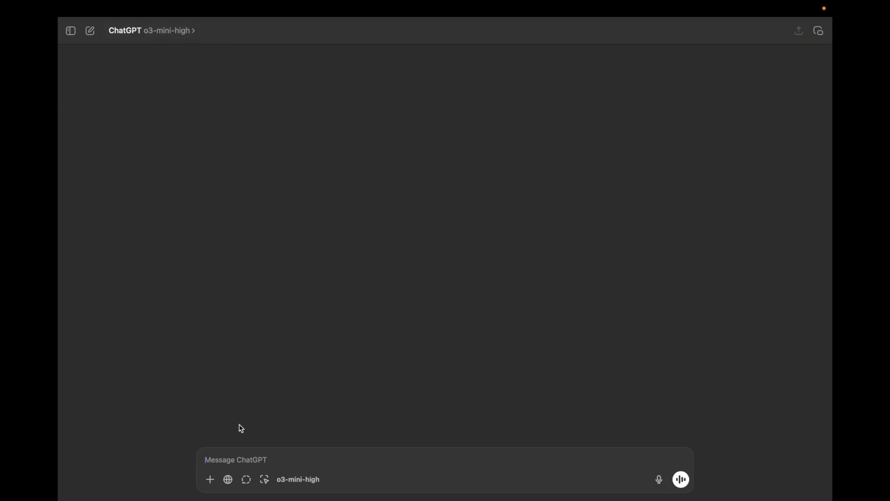
pyautogui.press('super+v')
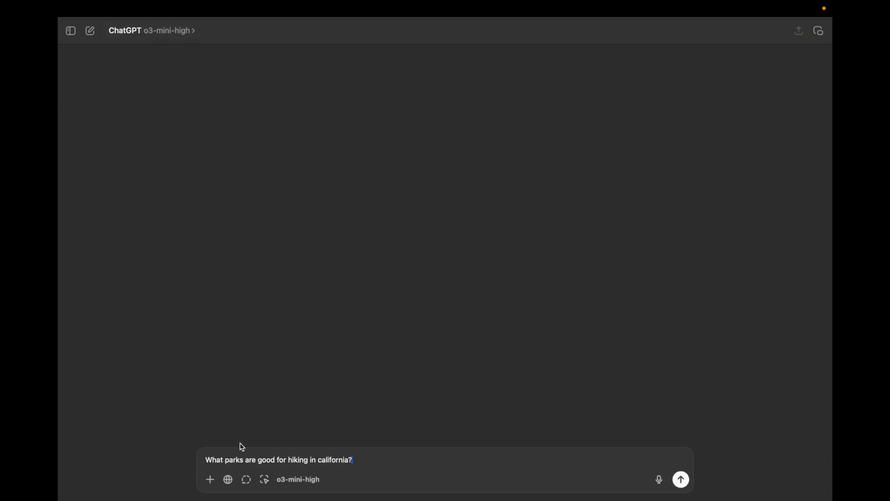
pyautogui.press('Return')
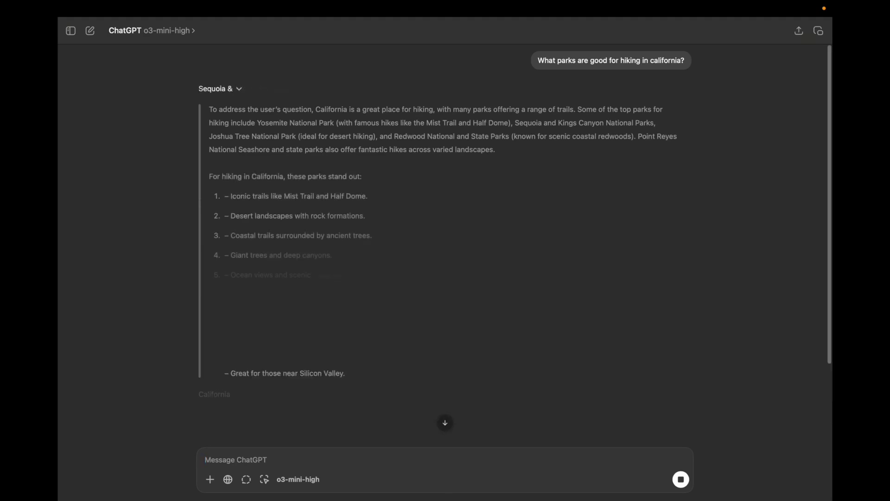
# - Read through ChatGPT's answer on California hiking parks, including the additional options
pyautogui.scroll(-5, 338, 336)
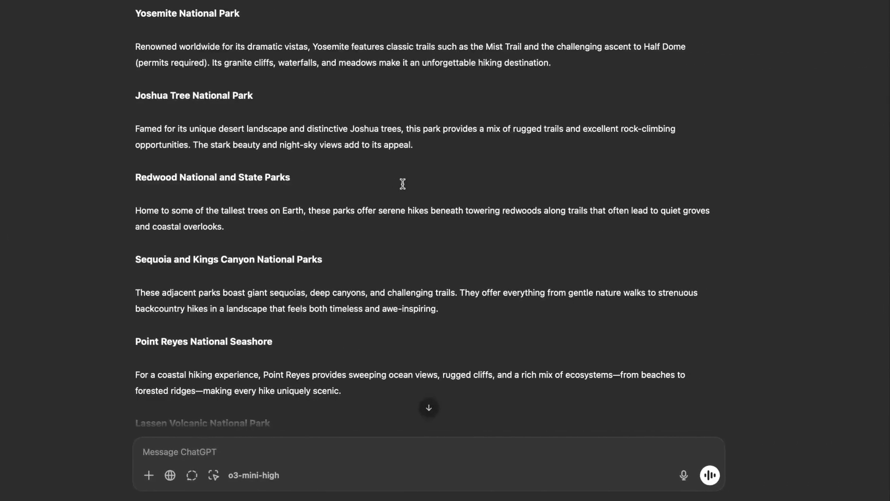
pyautogui.scroll(1, 402, 184)
pyautogui.scroll(-5, 403, 184)
pyautogui.scroll(-5, 402, 185)
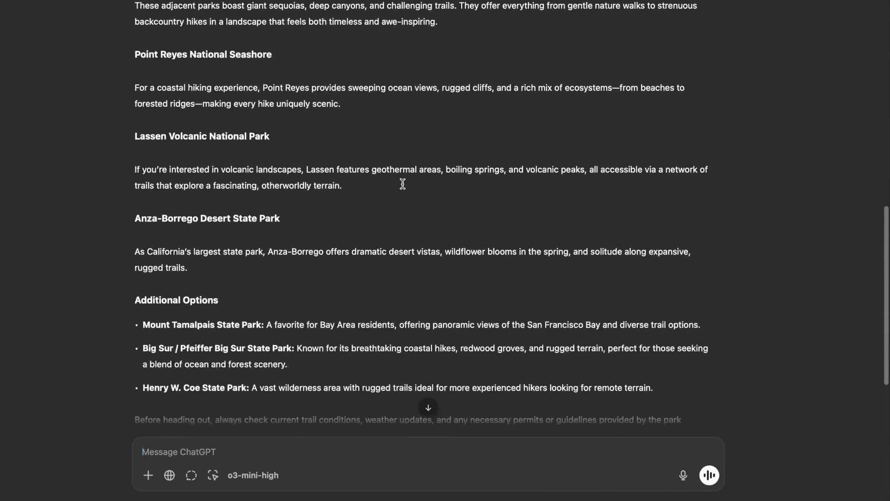
pyautogui.scroll(6, 403, 184)
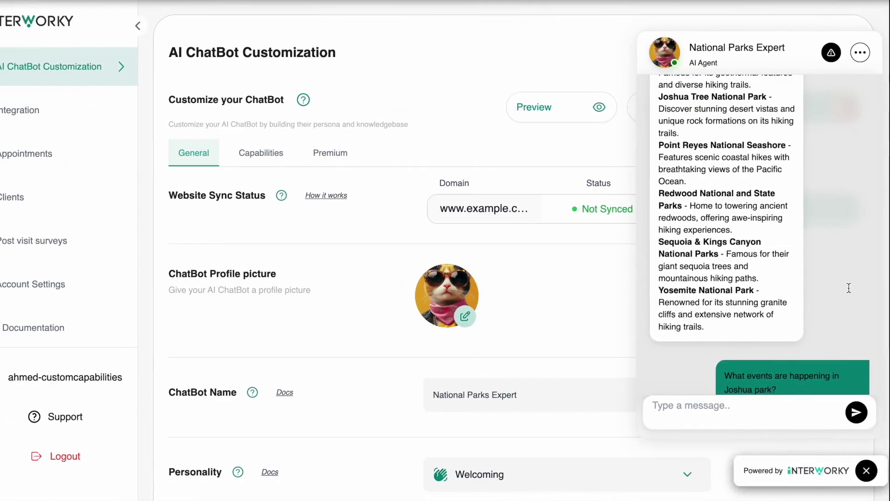
# - Copy "What events are happening in Joshua park?" from the Interworky chatbot conversation and ask ChatGPT the same question
pyautogui.moveTo(791, 268); pyautogui.dragTo(718, 246)
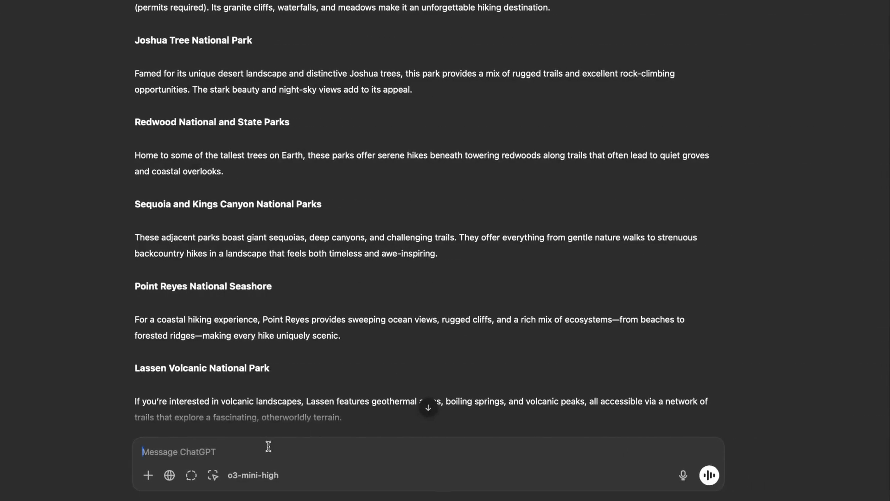
pyautogui.write('What events are happening in Joshua park?')
pyautogui.press('Return')
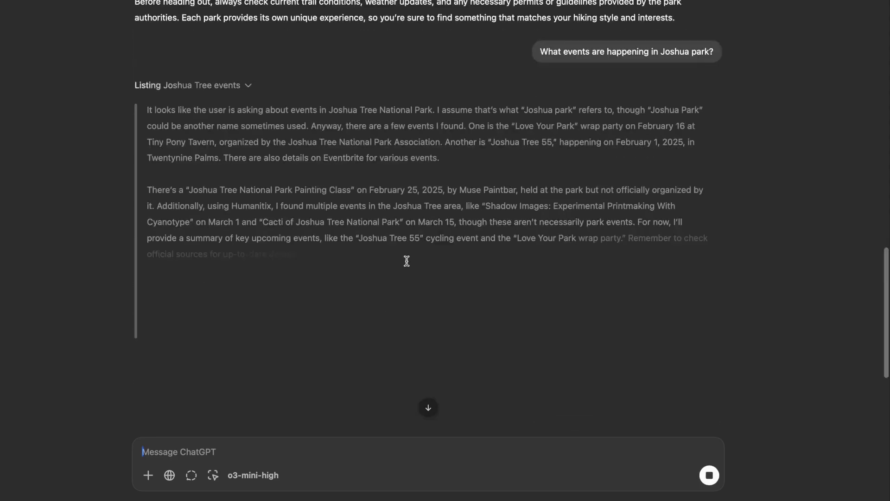
# - Compare ChatGPT's Joshua Tree events answer with the Interworky chatbot's reply, examining the listed events, dates, descriptions, locations and times
pyautogui.scroll(-10, 349, 251)
pyautogui.hotkey('ctrl', 'Left')
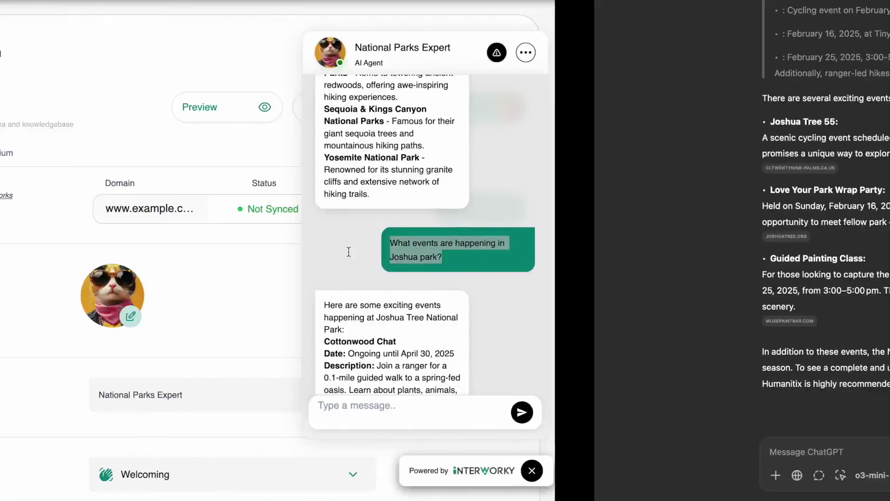
pyautogui.tripleClick(788, 245)
pyautogui.scroll(-5, 707, 306)
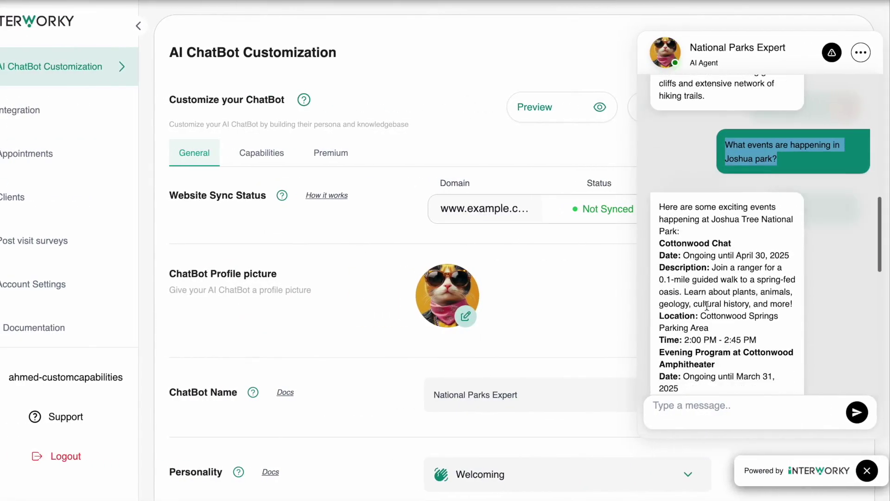
pyautogui.scroll(-2, 707, 306)
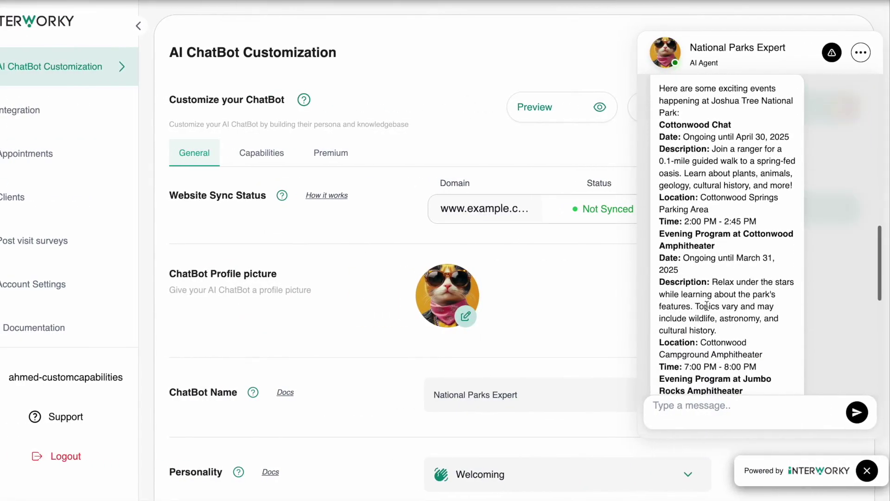
pyautogui.hotkey('ctrl', 'Right')
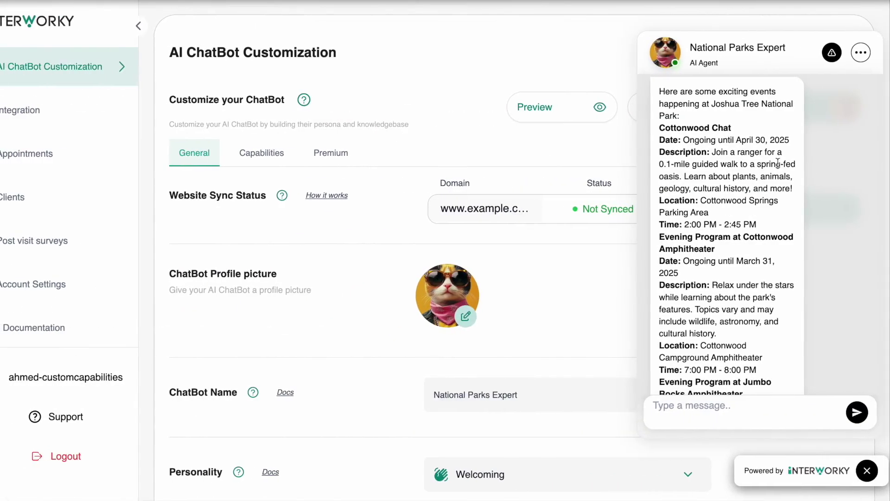
pyautogui.scroll(-8, 778, 164)
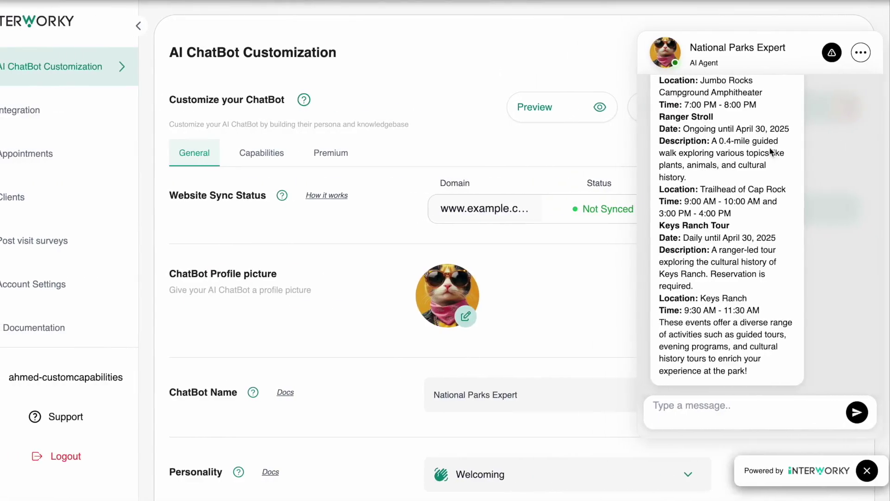
pyautogui.scroll(3, 759, 151)
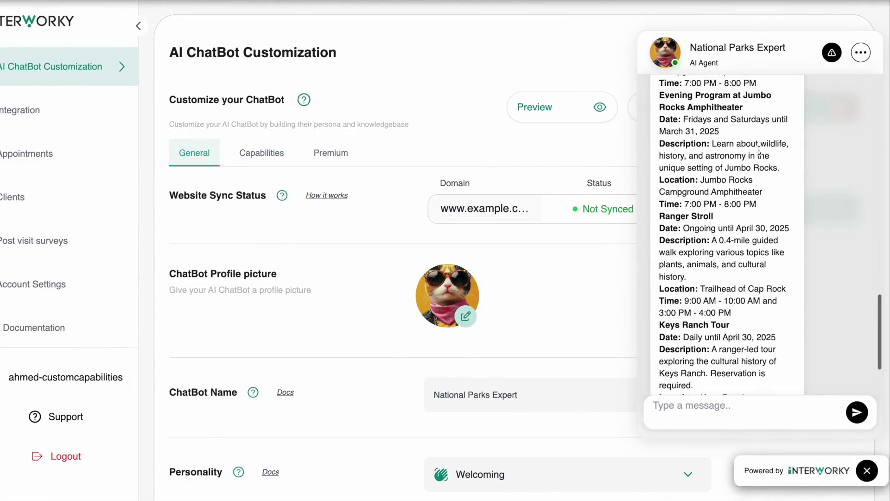
pyautogui.scroll(3, 759, 151)
pyautogui.scroll(-3, 761, 144)
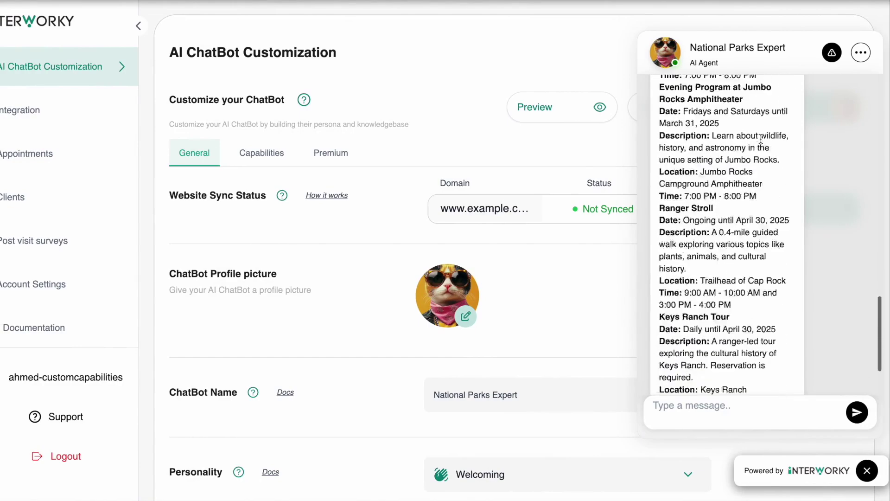
pyautogui.scroll(-3, 761, 139)
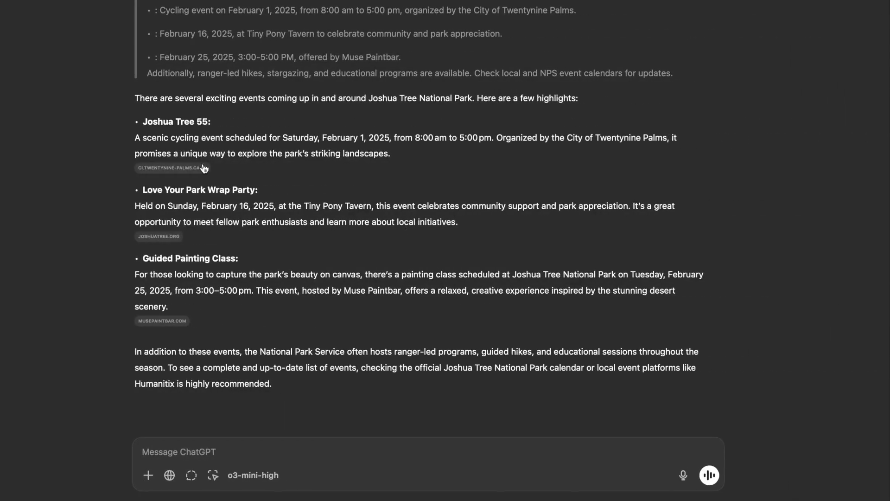
# - Inspect the source links and Joshua Tree 55 entry in ChatGPT's events answer, and check them against the events in the Interworky chatbot's reply
pyautogui.moveTo(174, 169)
pyautogui.moveTo(166, 238)
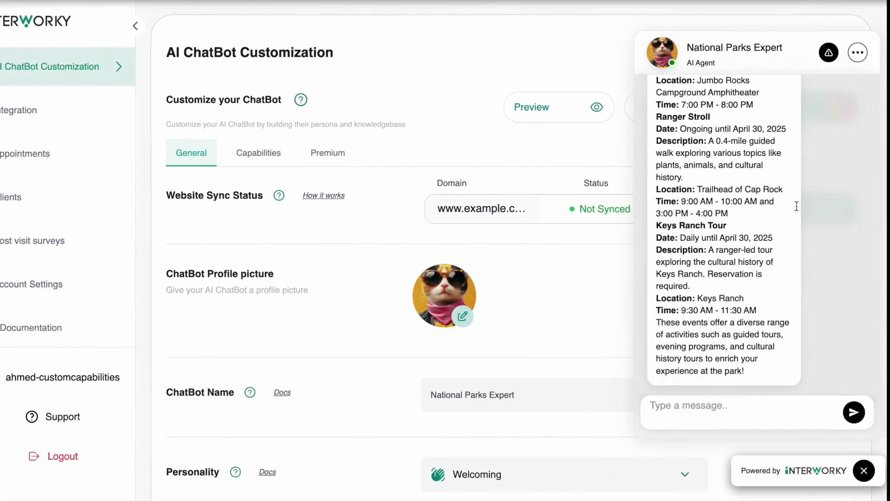
pyautogui.scroll(5, 549, 207)
pyautogui.scroll(5, 718, 206)
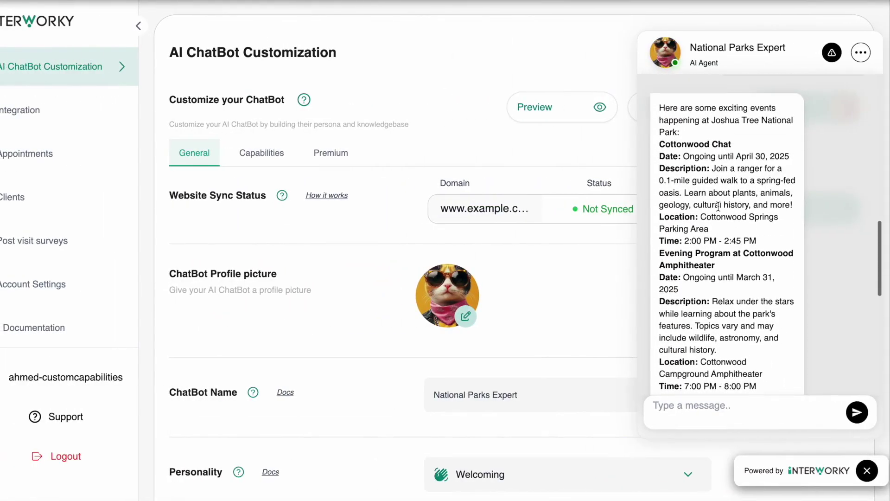
pyautogui.scroll(-2, 718, 206)
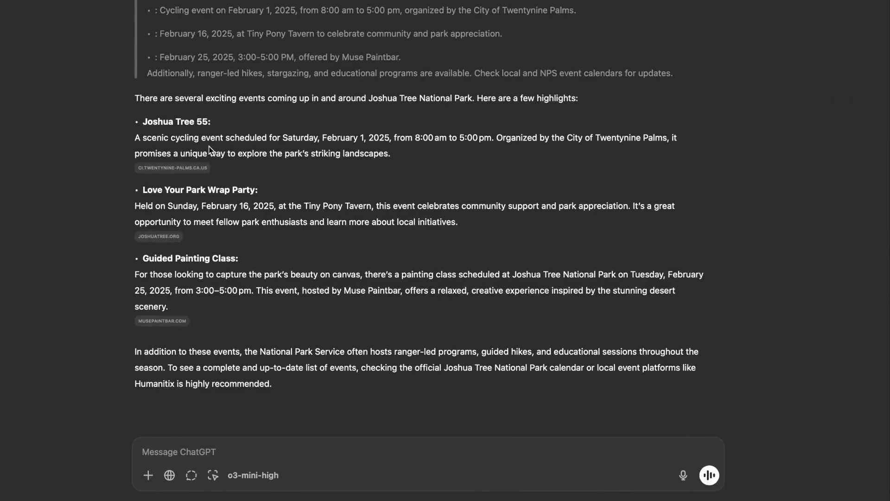
pyautogui.moveTo(419, 146); pyautogui.dragTo(74, 125)
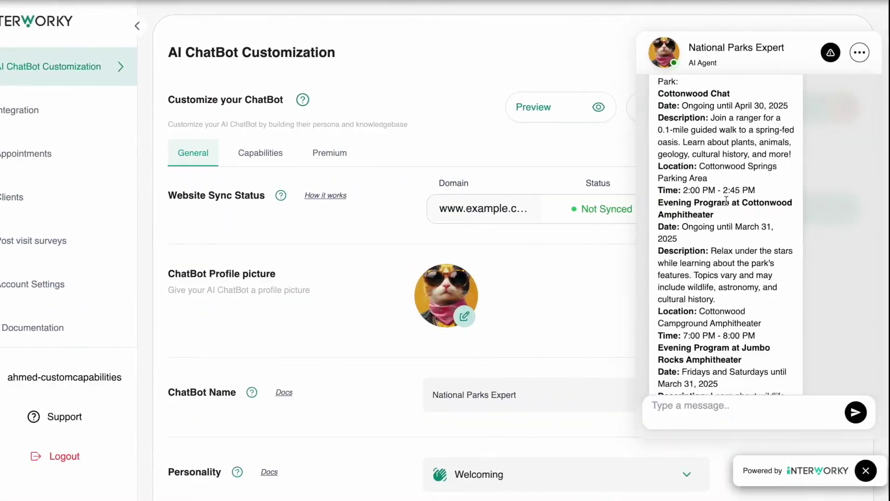
pyautogui.scroll(2, 736, 238)
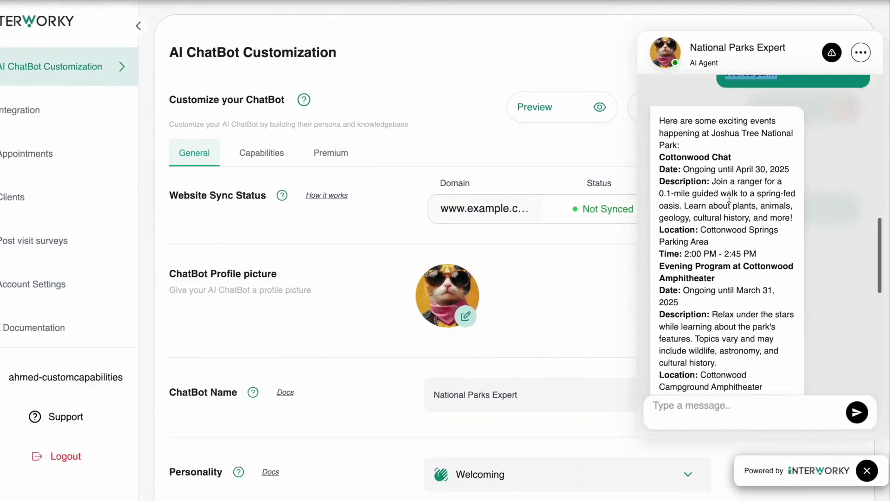
pyautogui.scroll(-6, 729, 198)
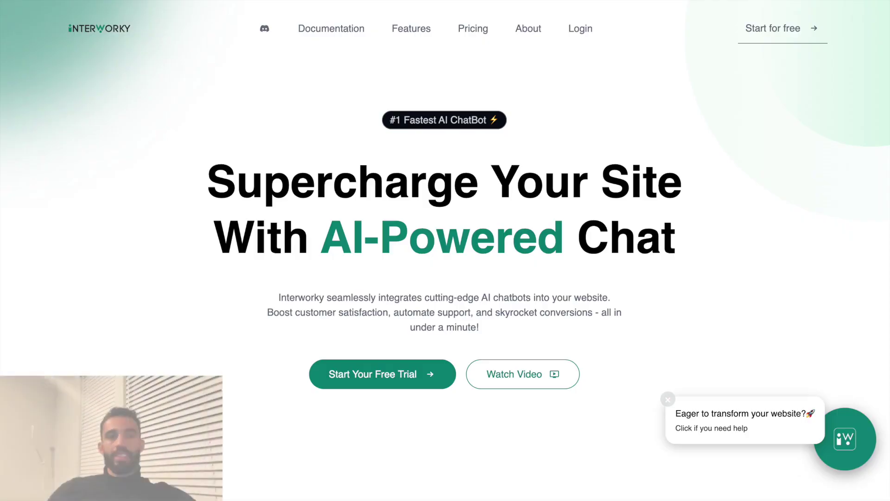